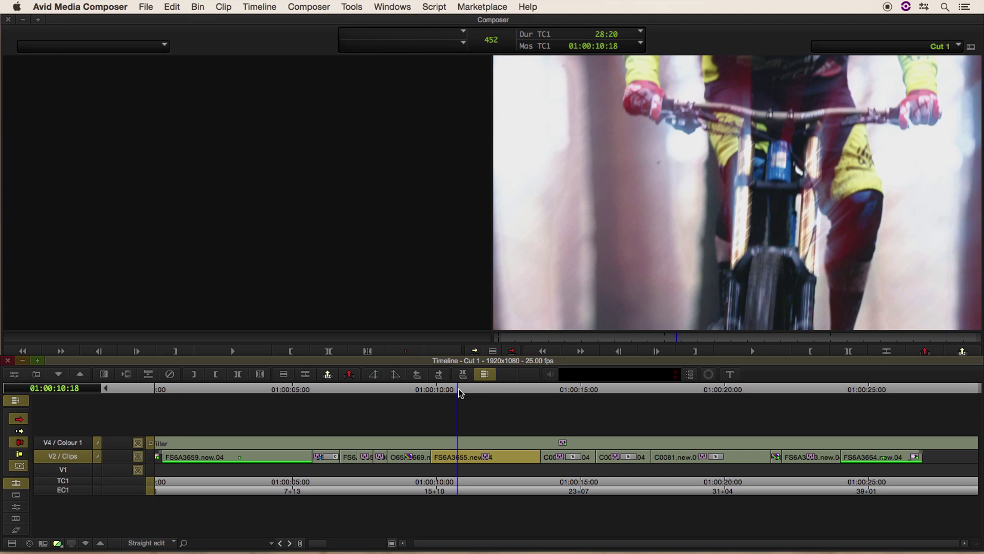
Step: Switch to the Effect Edit timeline view and play FS6A3655.new.04, stepping forward frame by frame around the rider's helmet
key(F5)
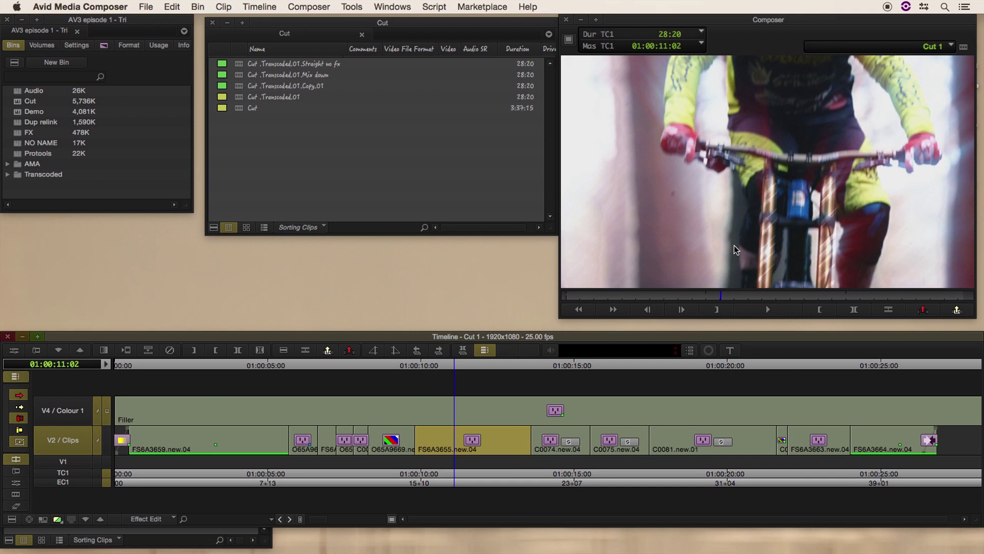
key(space)
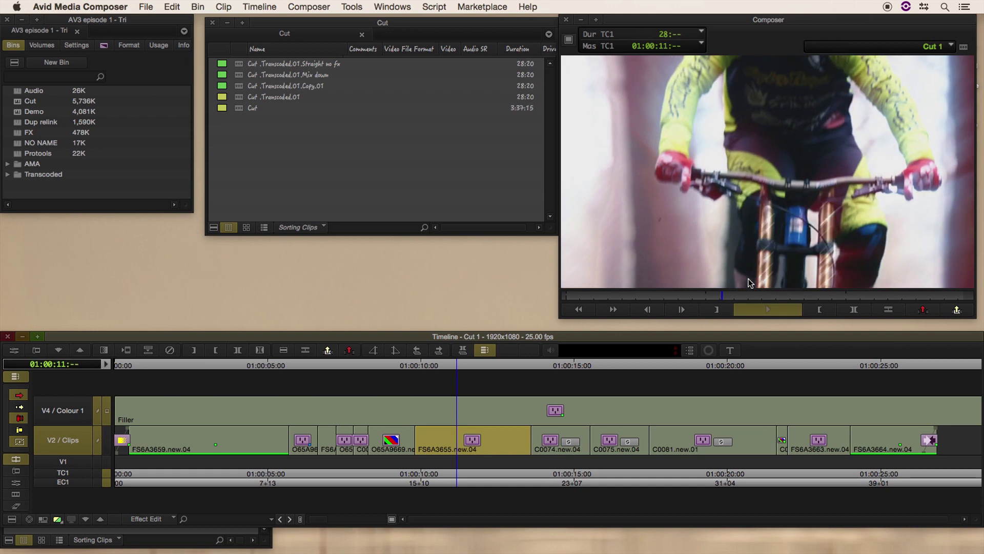
key(space)
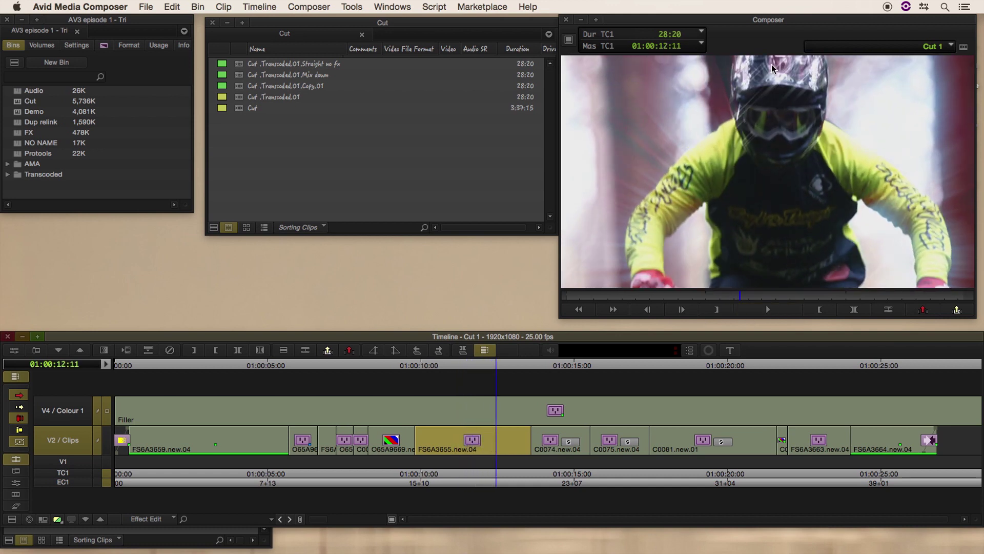
key(Right)
key(Right)
key(Right)
key(Right)
key(Right)
key(Right)
key(Right)
key(Right)
key(Right)
key(Right)
key(Right)
key(Right)
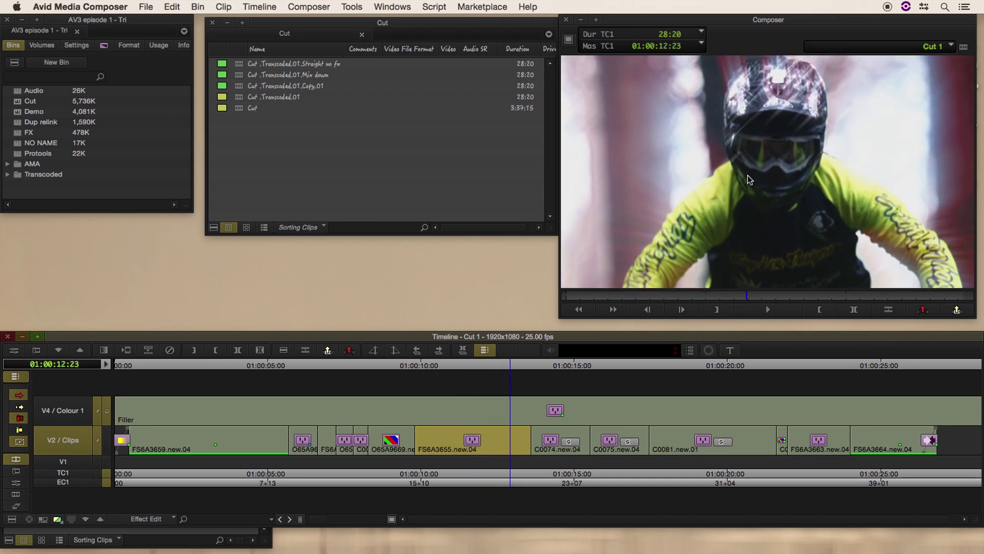
Step: Open the effect settings for FS6A3655.new.04 and collapse BCC Rays_Ring MT and BCC Correct Selected to reach BCC Glint MT
click(439, 366)
key(super+8)
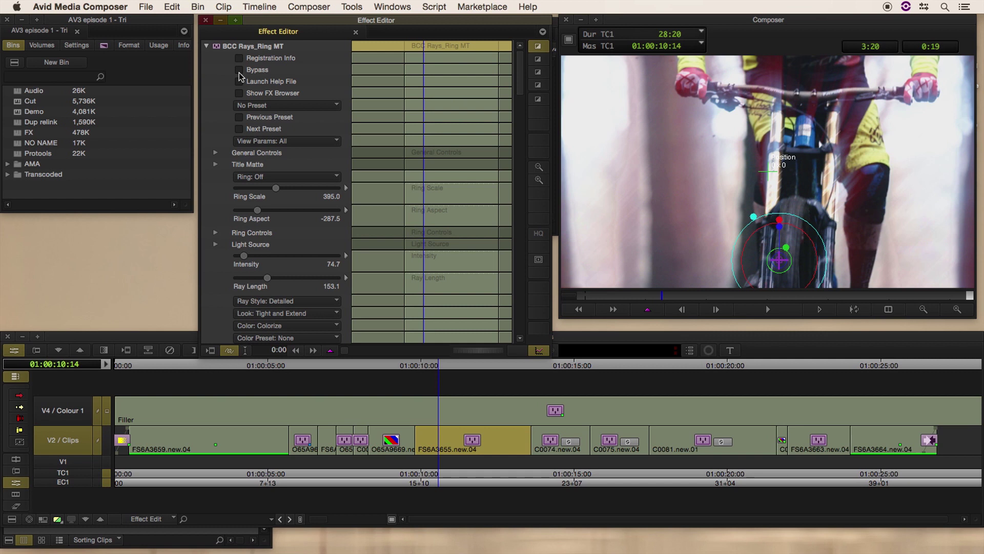
click(206, 46)
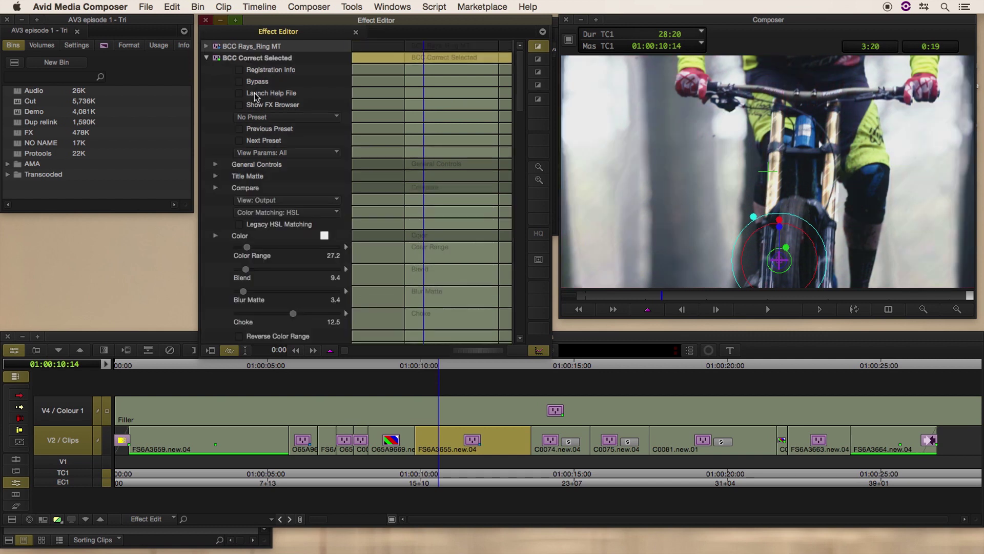
click(206, 58)
click(206, 70)
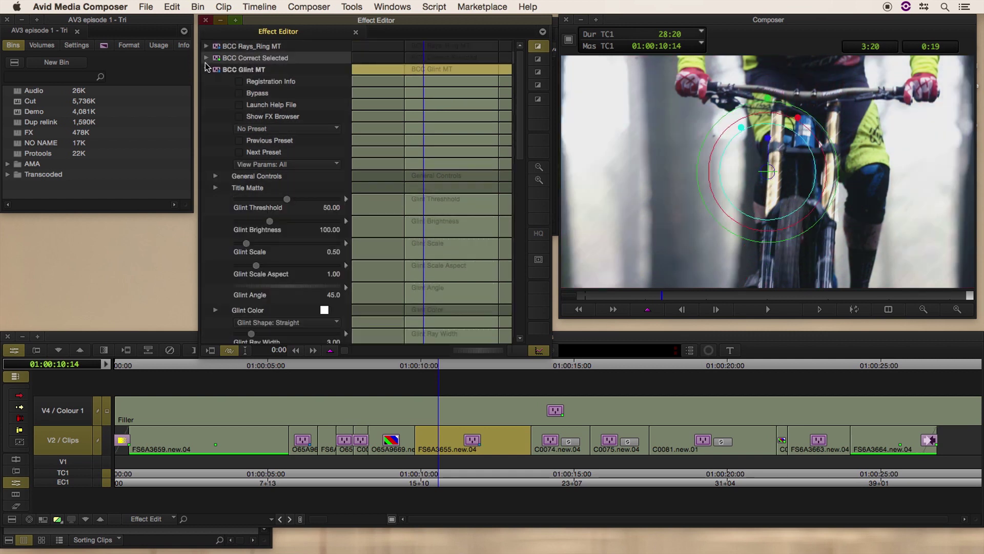
Step: Launch the mocha BCC mask editor from the BCC Glint MT effect's PixelChooser settings
drag(521, 77, 519, 185)
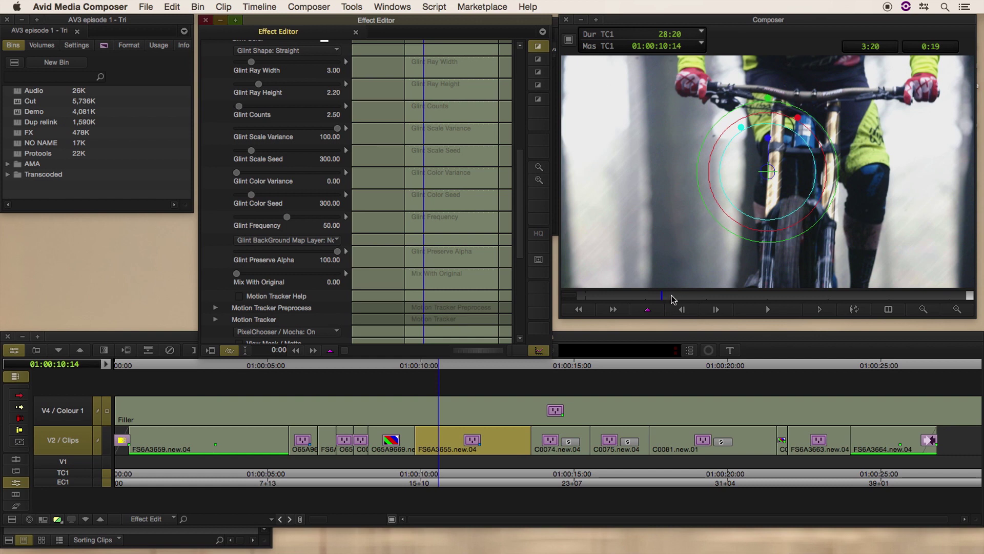
drag(520, 176, 519, 219)
click(261, 239)
click(607, 219)
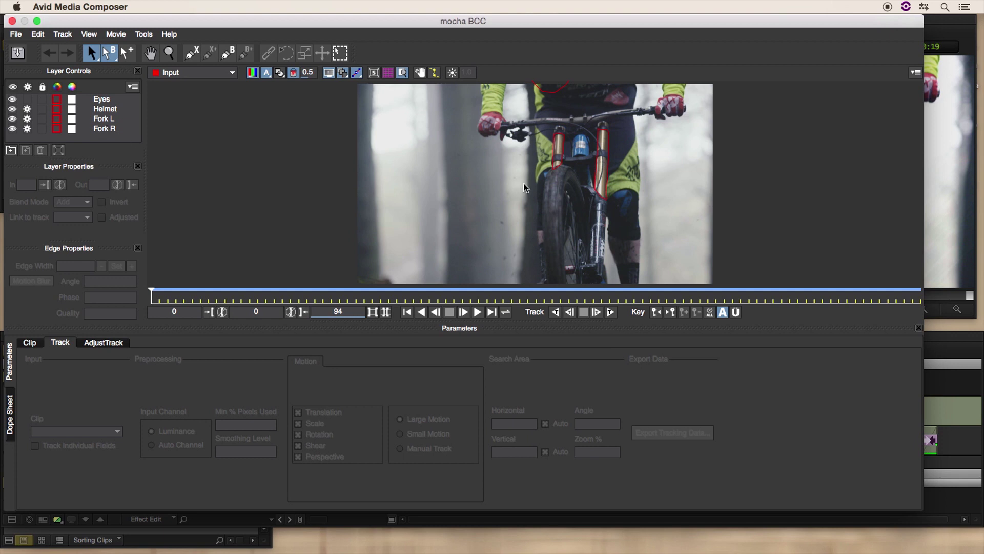
Step: Examine the masks at several frames, checking how the Fork L layer follows the bike's fork up to frame 55
click(622, 299)
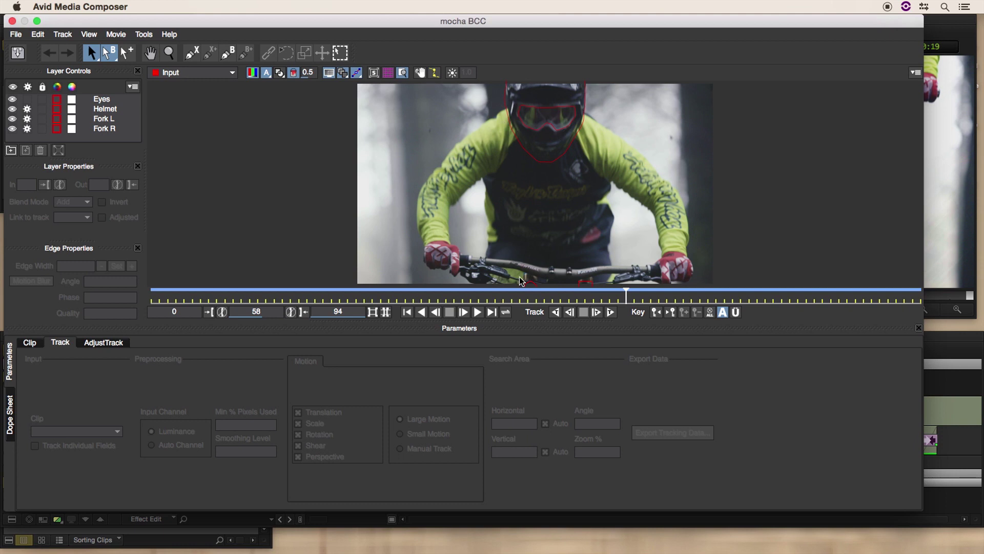
click(362, 301)
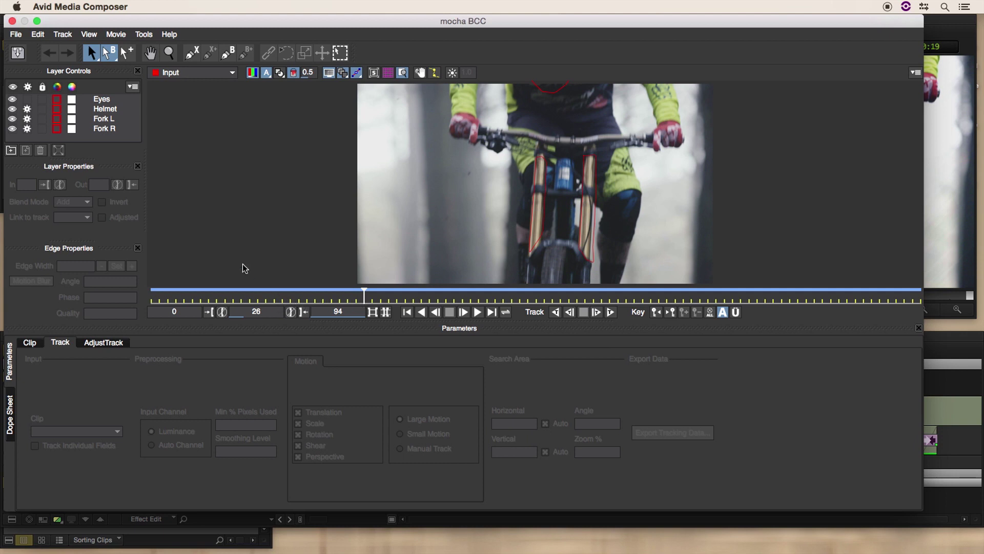
click(104, 119)
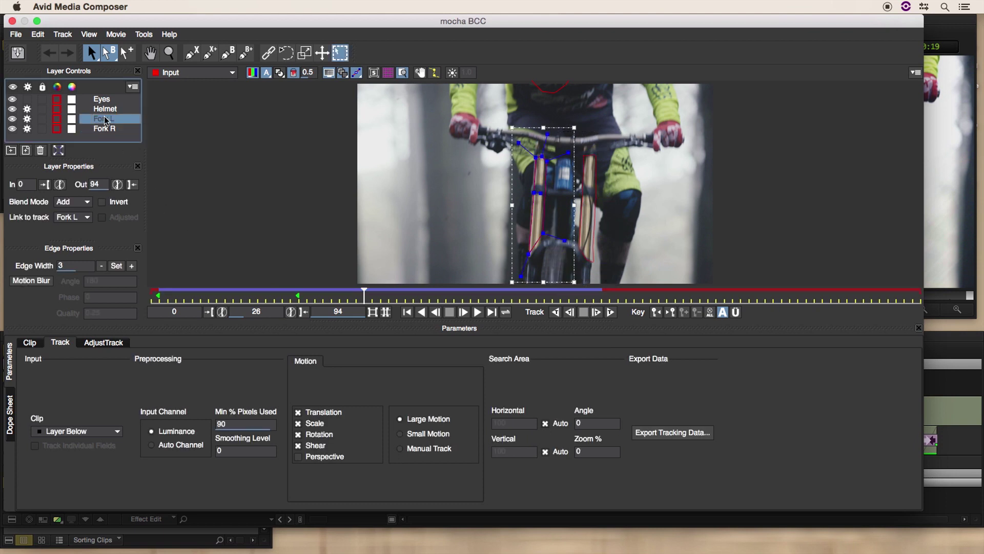
click(601, 296)
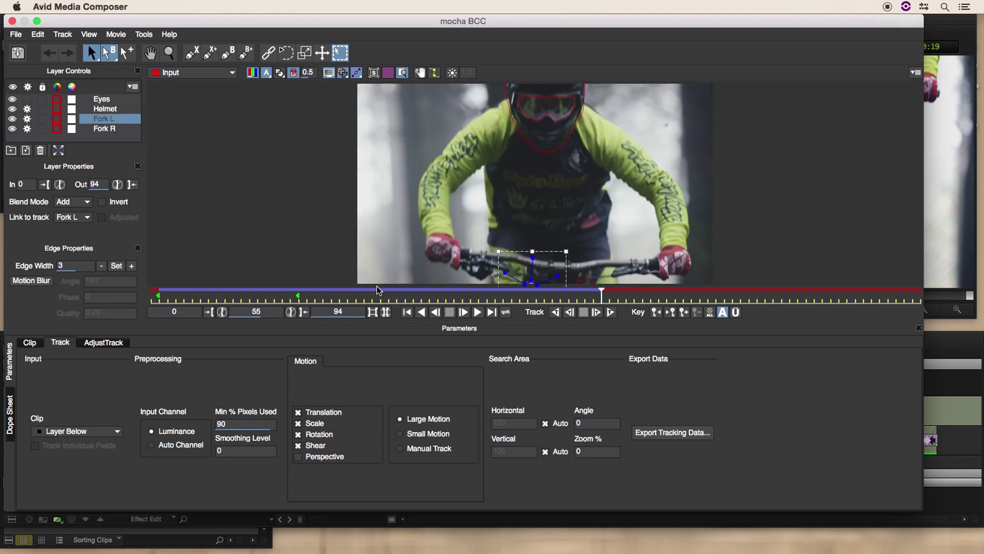
Step: Check the Helmet and Eyes layers, playing the Helmet mask's motion from about frame 41
click(105, 109)
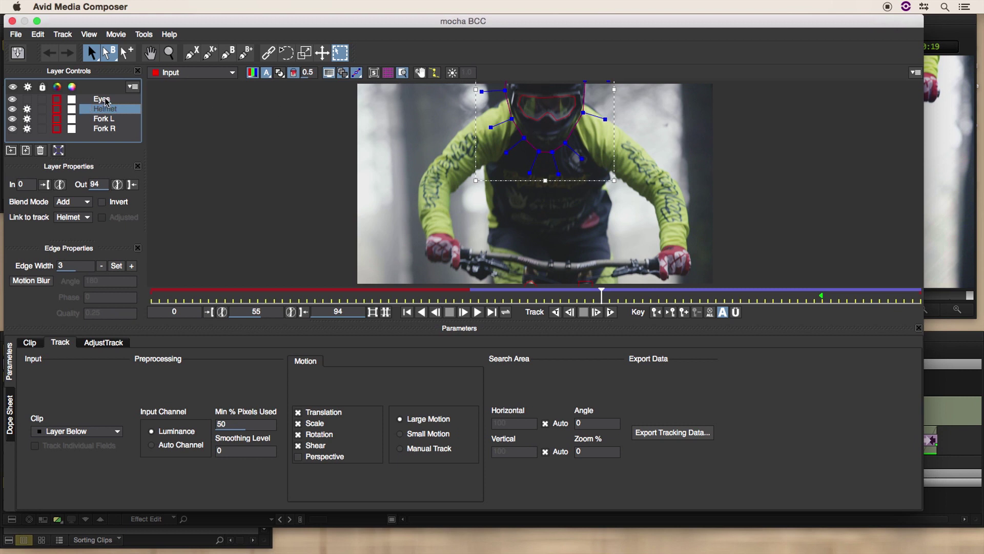
click(107, 100)
click(102, 109)
click(102, 103)
click(102, 109)
click(478, 298)
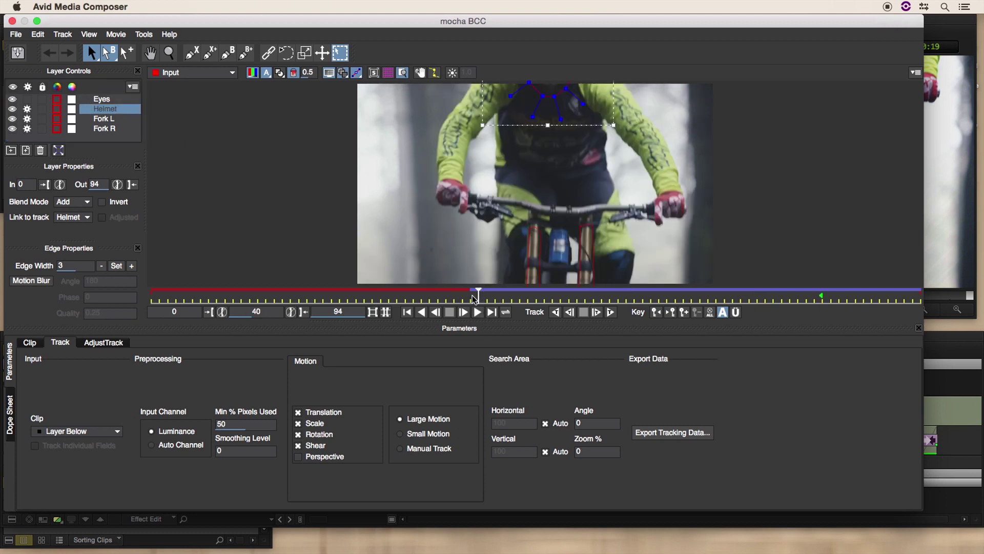
key(Right)
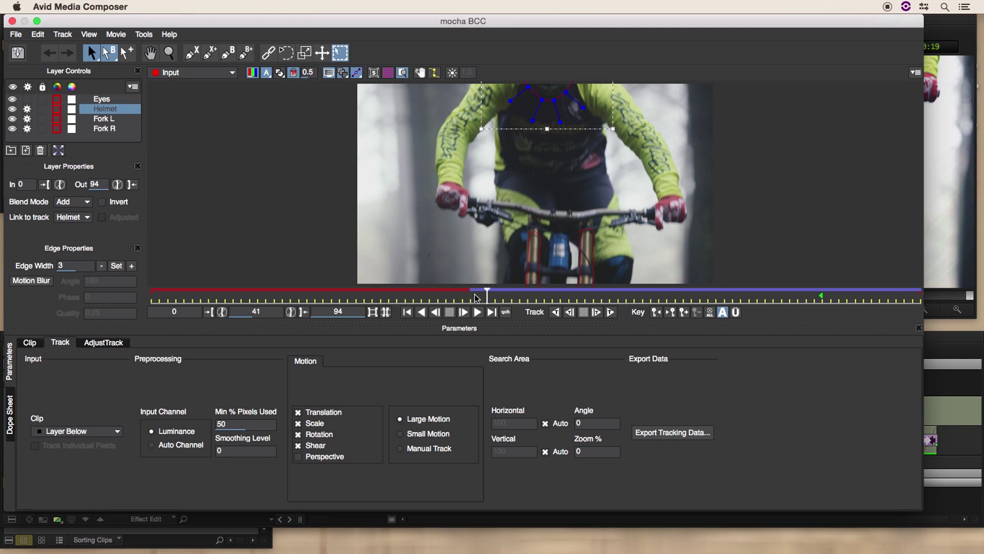
key(t)
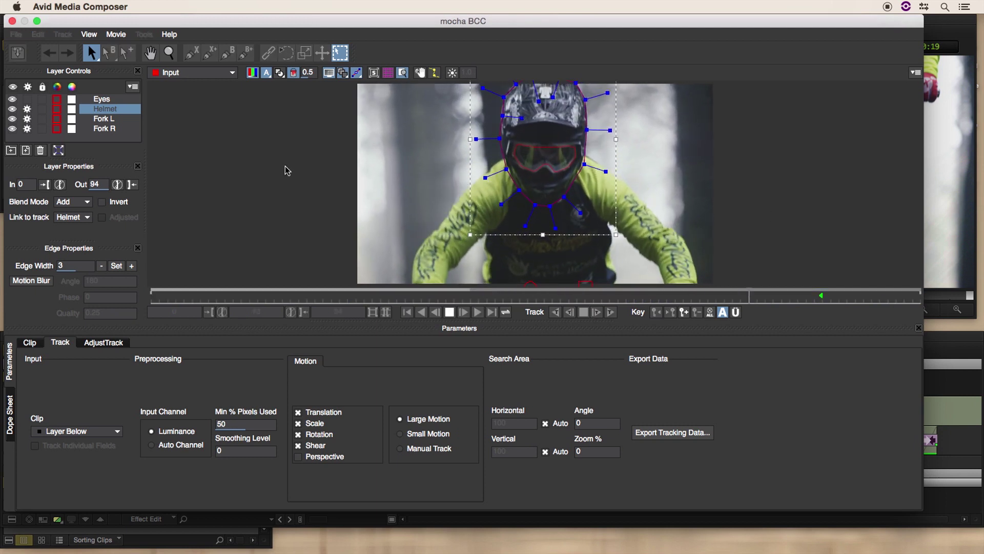
Step: Select the Eyes and Helmet layers together and turn on the matte overlay for the selection
click(105, 99)
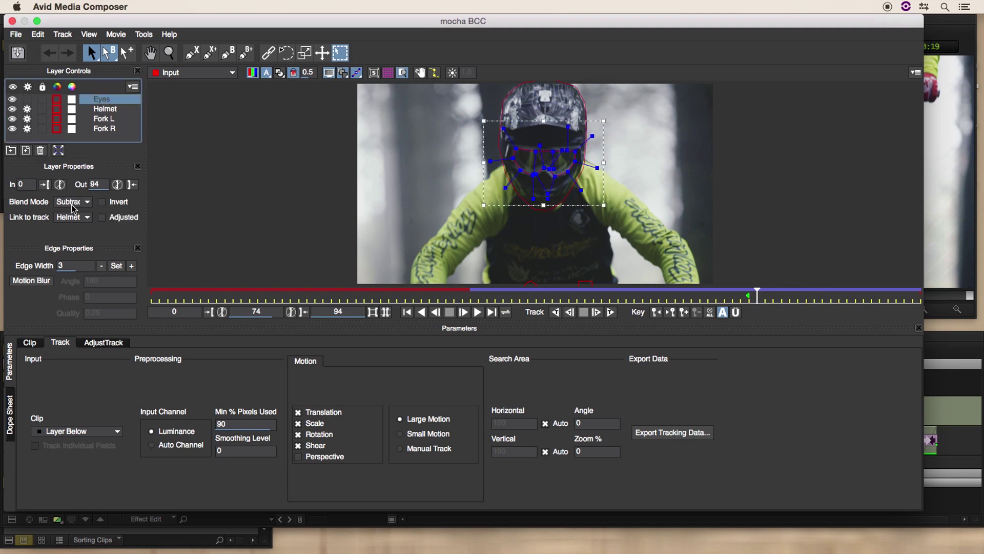
click(105, 109)
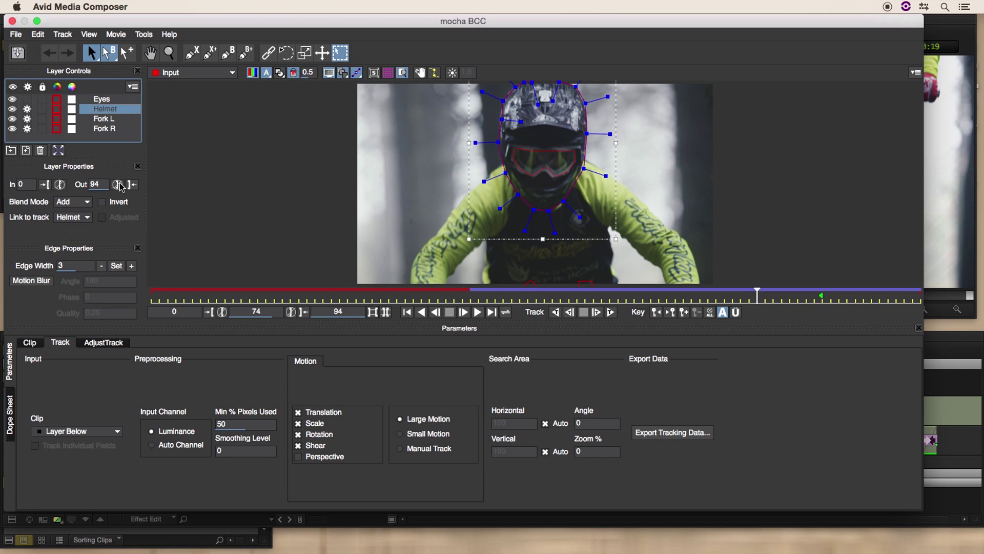
shift+click(108, 100)
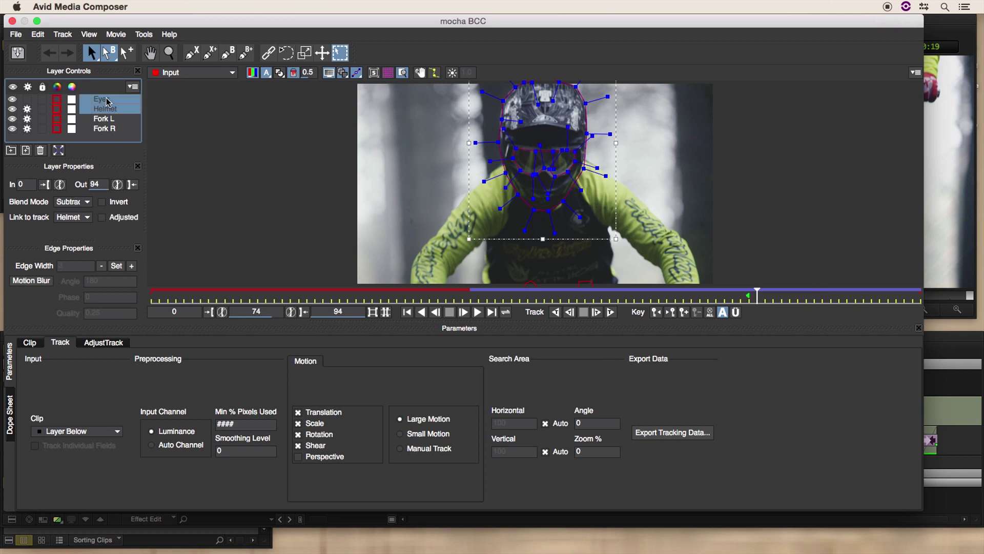
click(280, 73)
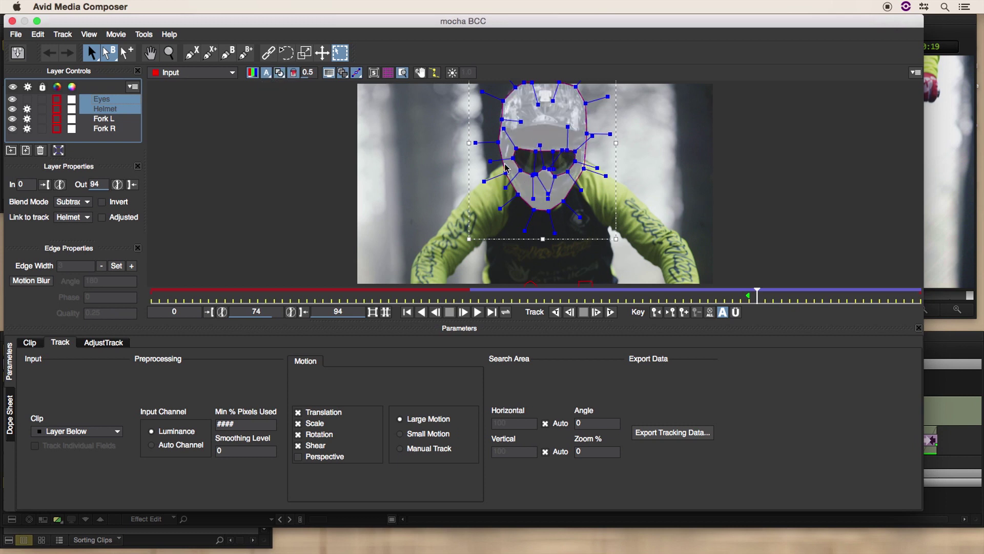
Step: Set the Eyes layer's blend mode to Add and view its matte together with the Helmet layer
click(100, 100)
click(76, 202)
click(72, 195)
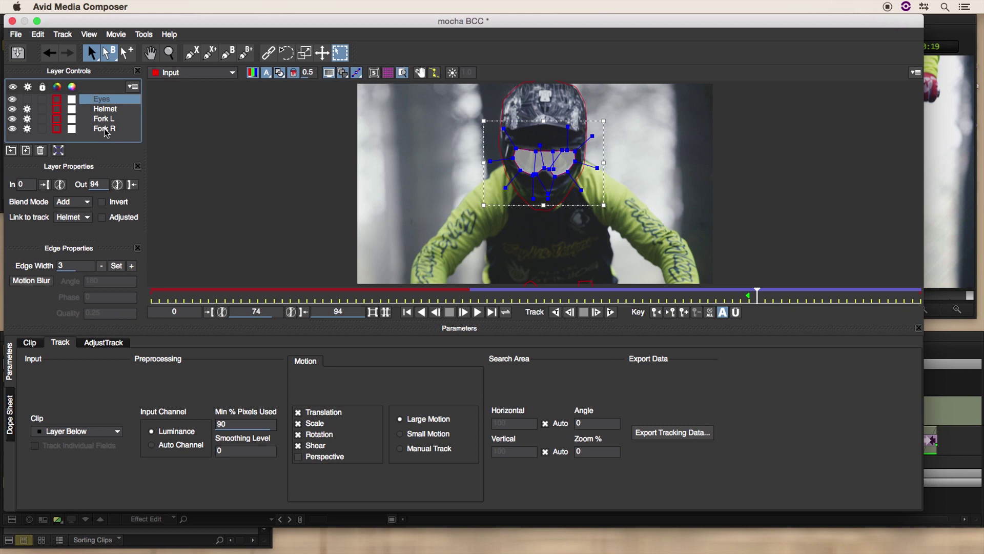
shift+click(113, 110)
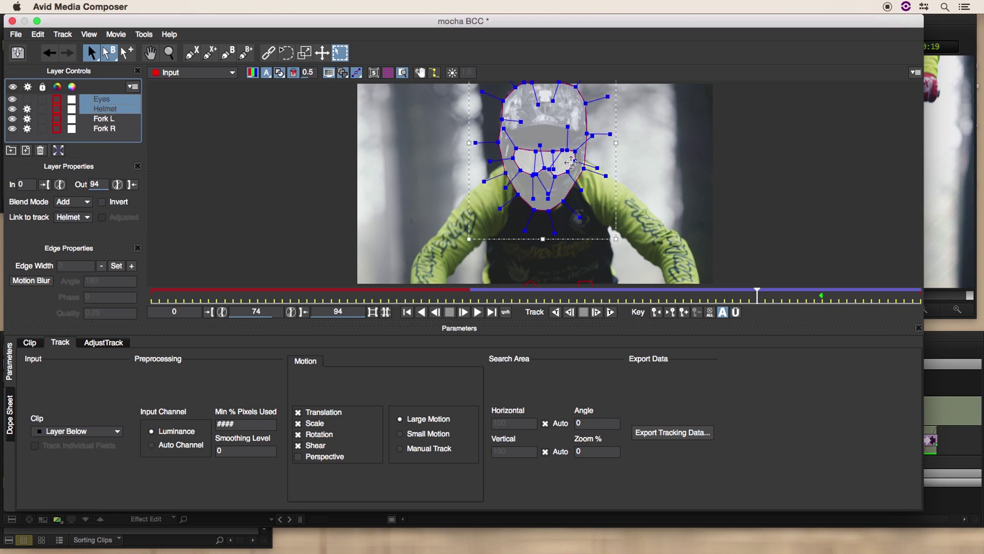
Step: Set the Eyes layer's blend mode to Subtract and view the cut-out goggles area on the Helmet layer's matte
click(105, 100)
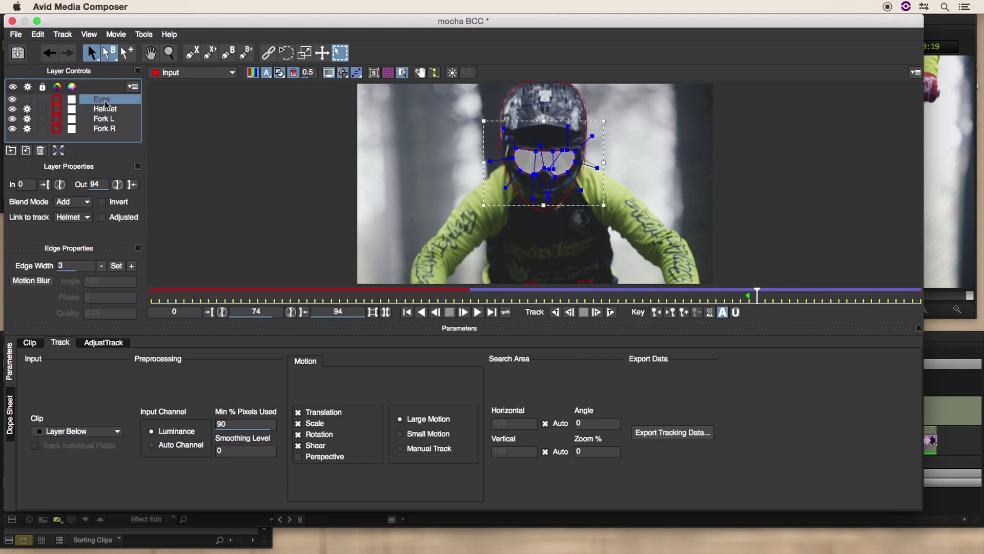
click(74, 202)
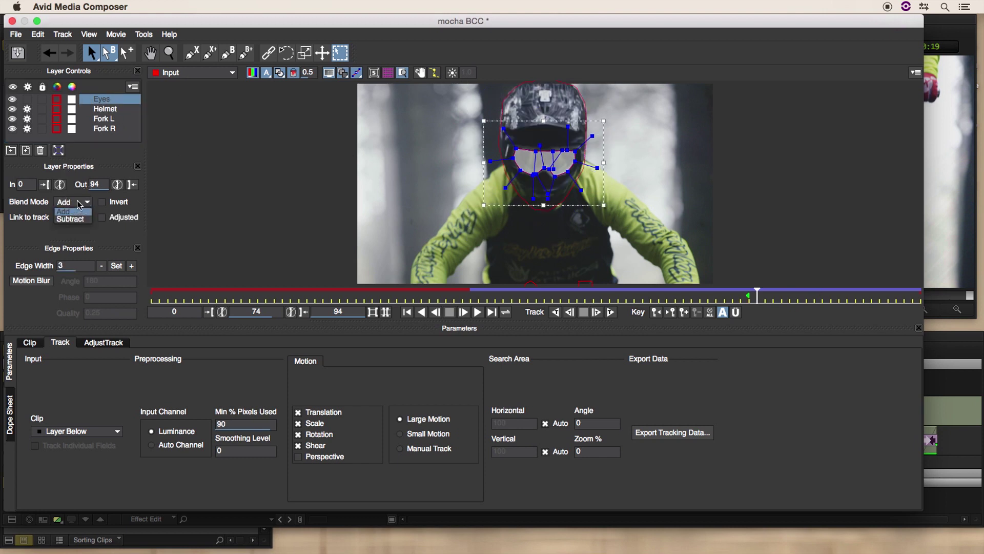
click(74, 220)
click(104, 110)
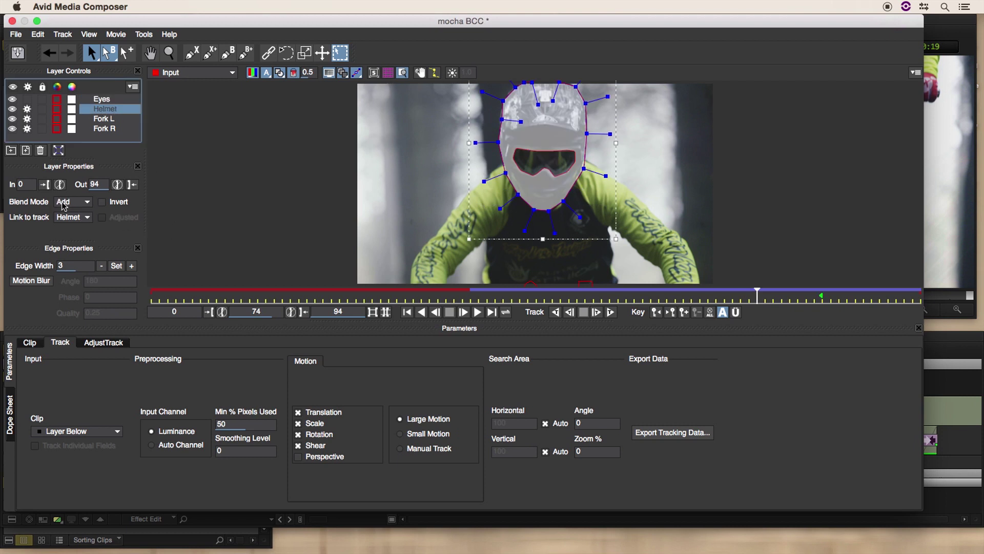
Step: Review the track-link choices for the Eyes layer, keeping it linked to Helmet
click(113, 101)
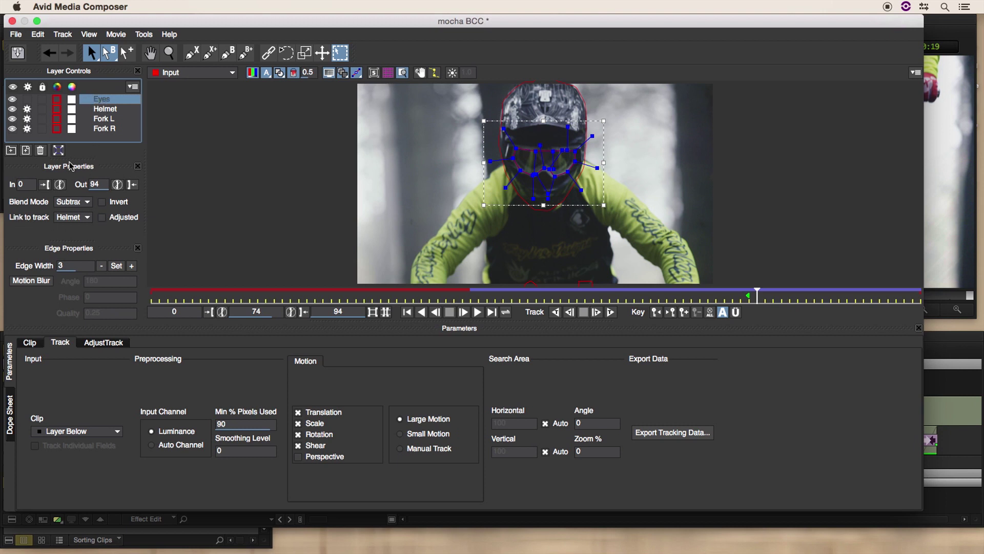
click(73, 218)
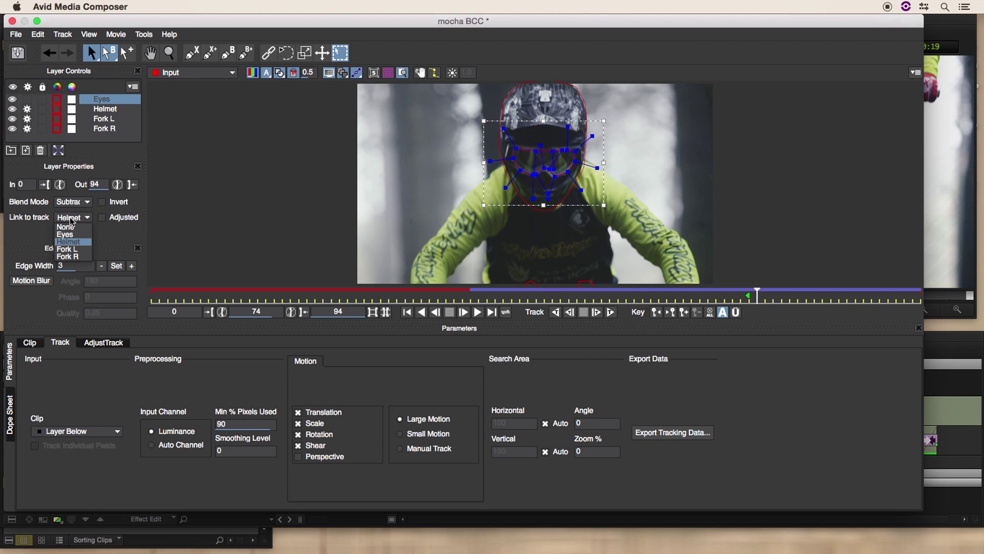
click(126, 237)
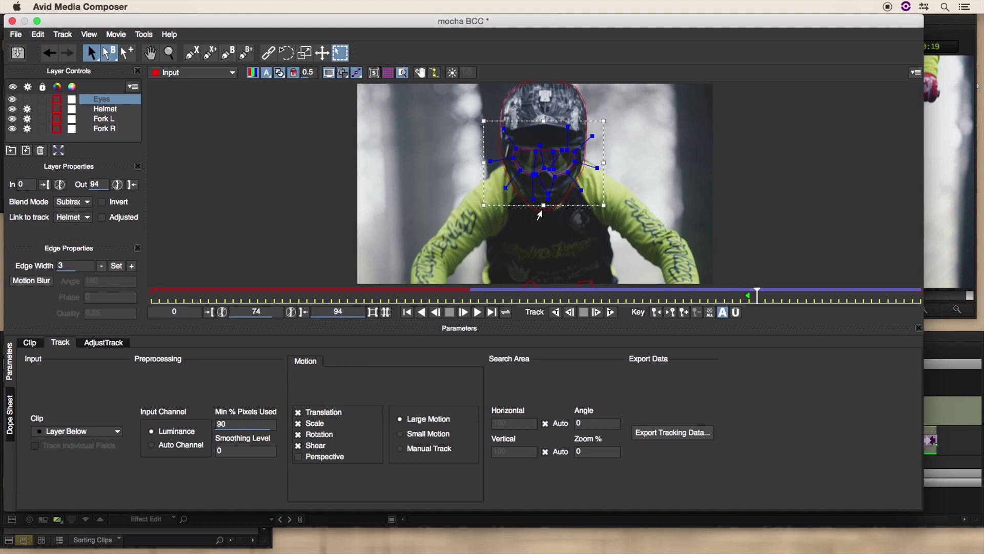
Step: Play the shot repeatedly from about frame 45 to check how the Eyes mask follows the helmet
key(t)
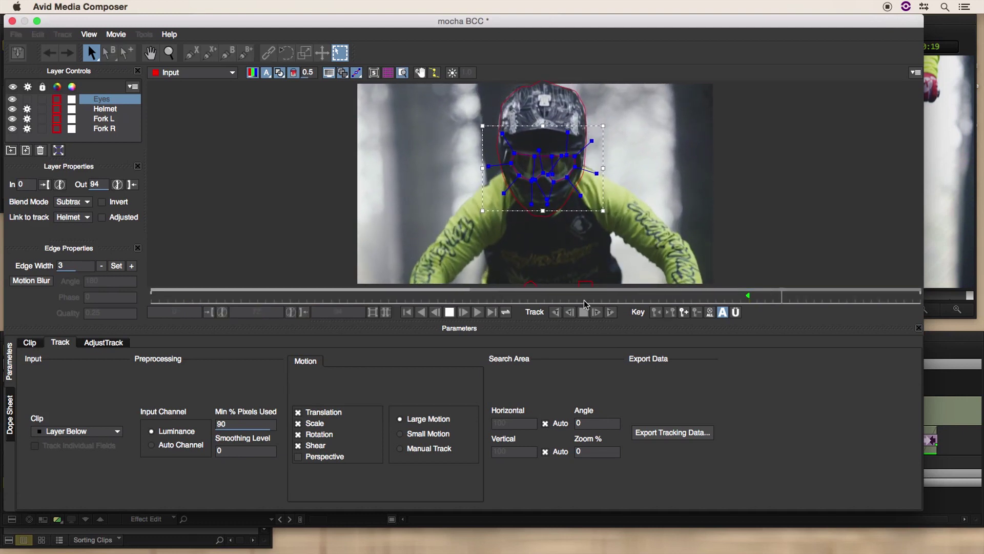
click(517, 297)
key(t)
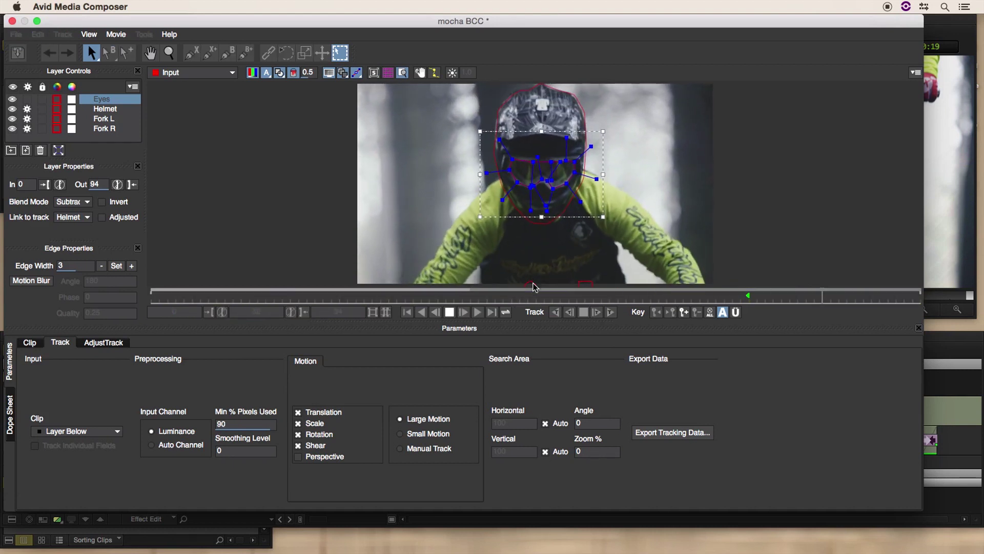
click(517, 297)
key(t)
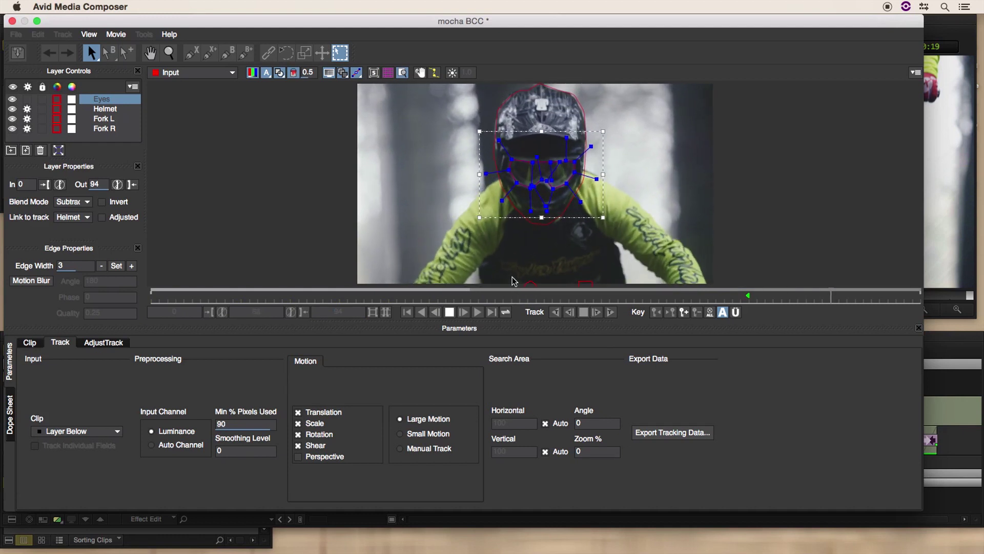
click(520, 298)
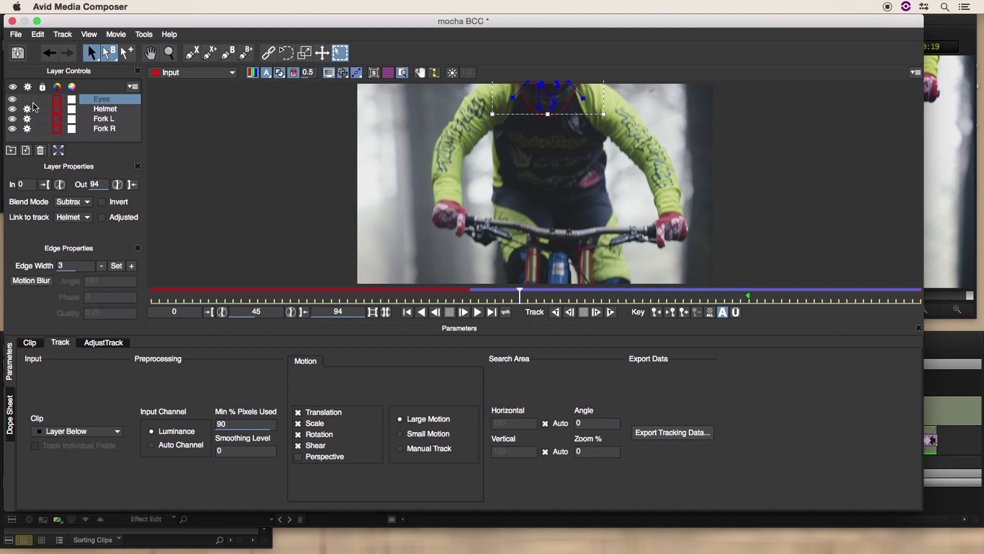
Step: Close the mocha project without saving the changes and return to the Effect Editor
click(12, 21)
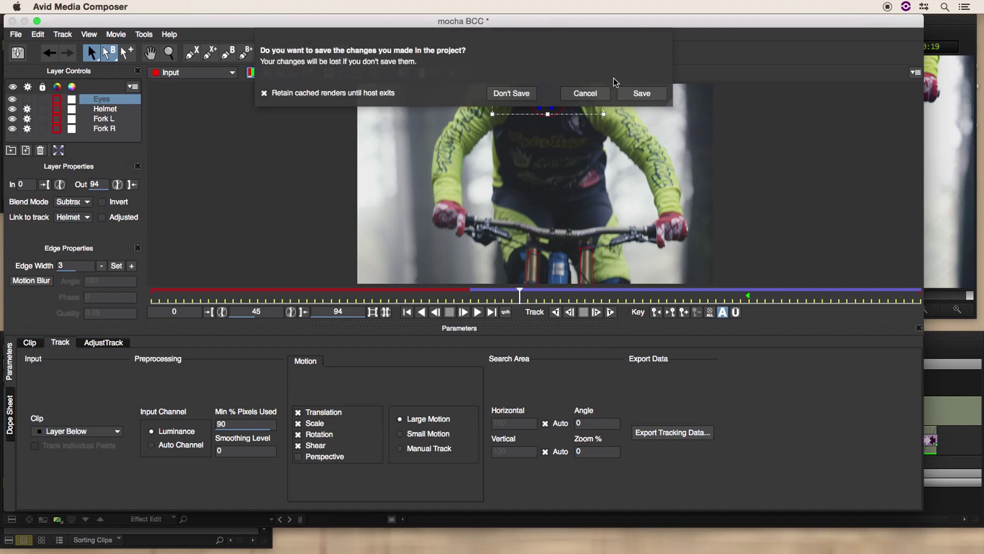
click(595, 95)
click(12, 21)
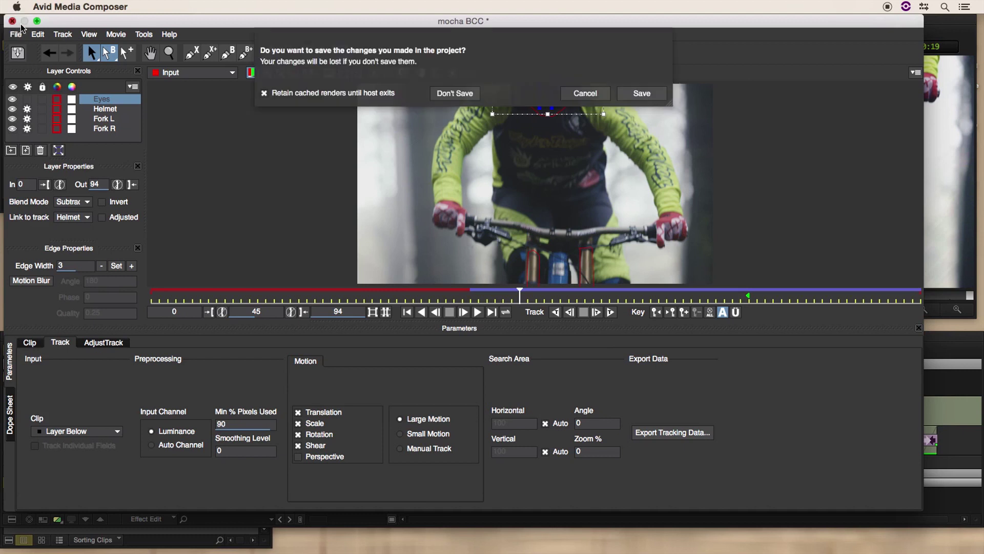
click(511, 92)
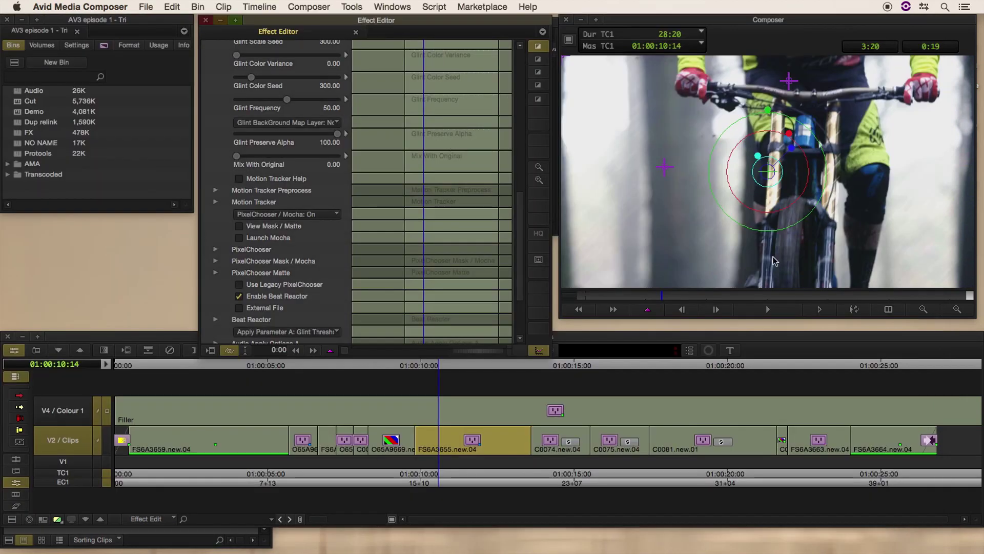
Step: Play the bike shot from near its start to check the glints on the forks and helmet
click(638, 297)
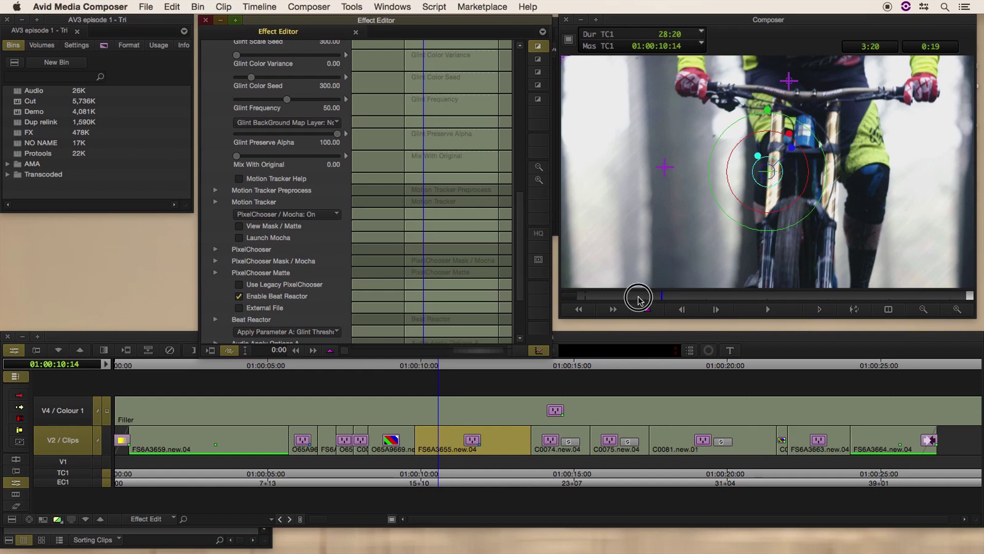
click(739, 297)
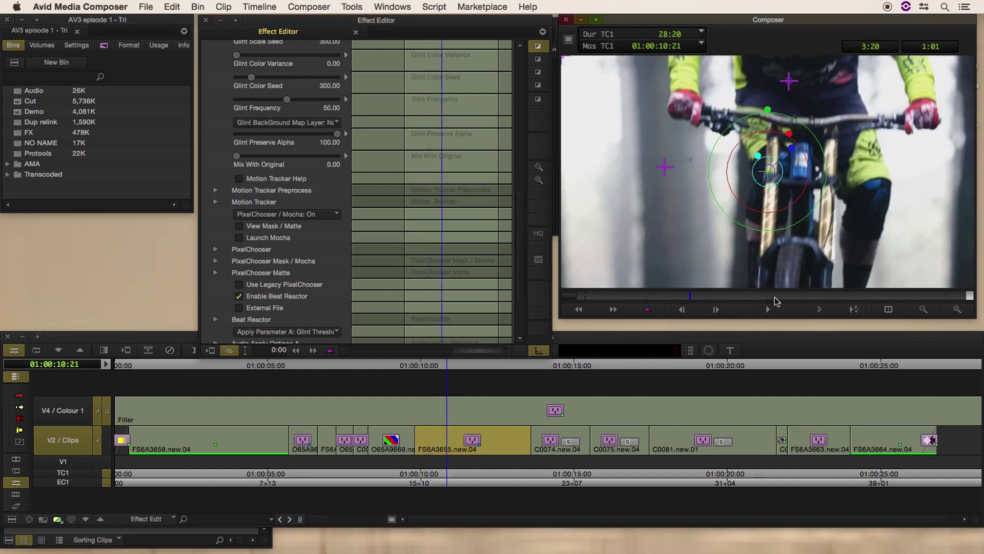
key(space)
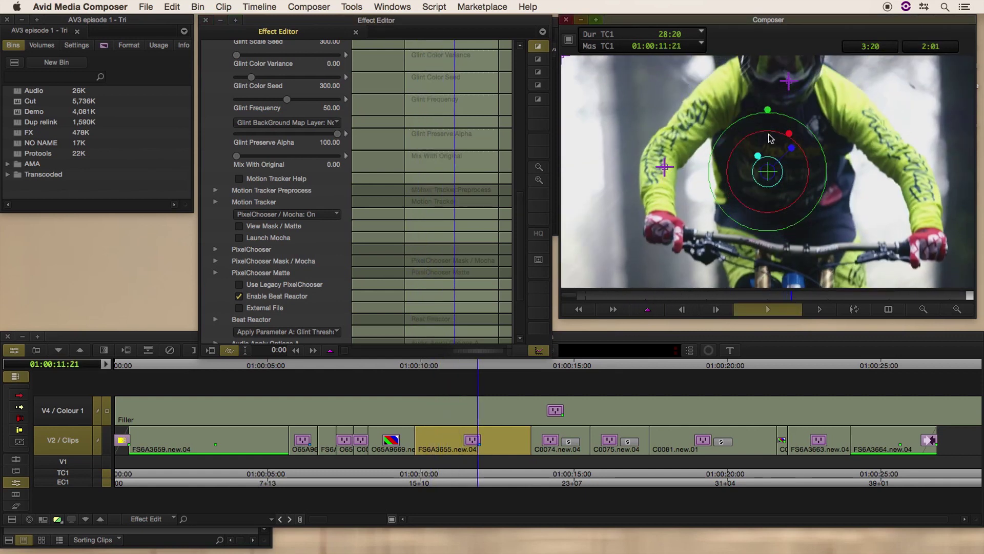
key(space)
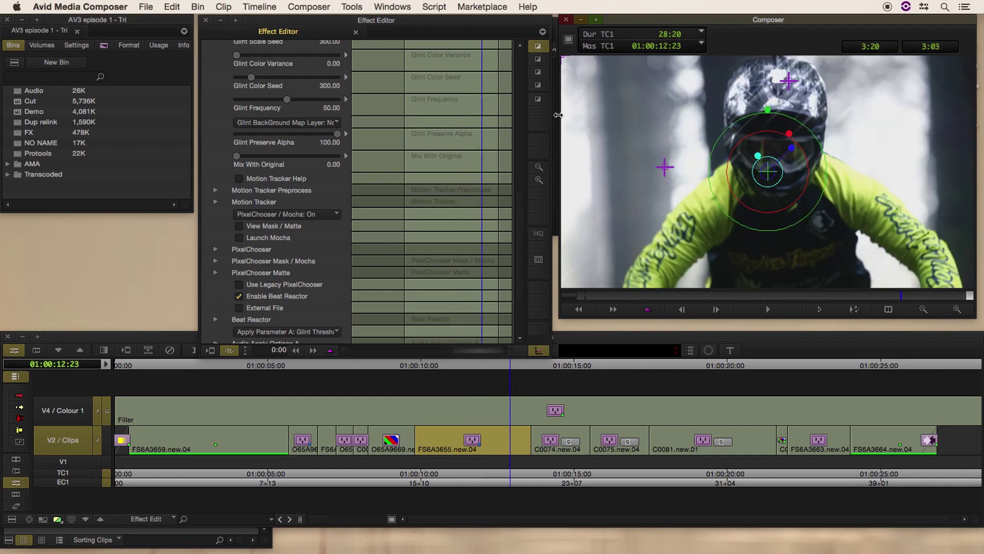
Step: Review the BCC Glint effect's parameters, from the PixelChooser and Beat Reactor settings to the ray and scale controls
click(519, 225)
drag(519, 226, 520, 250)
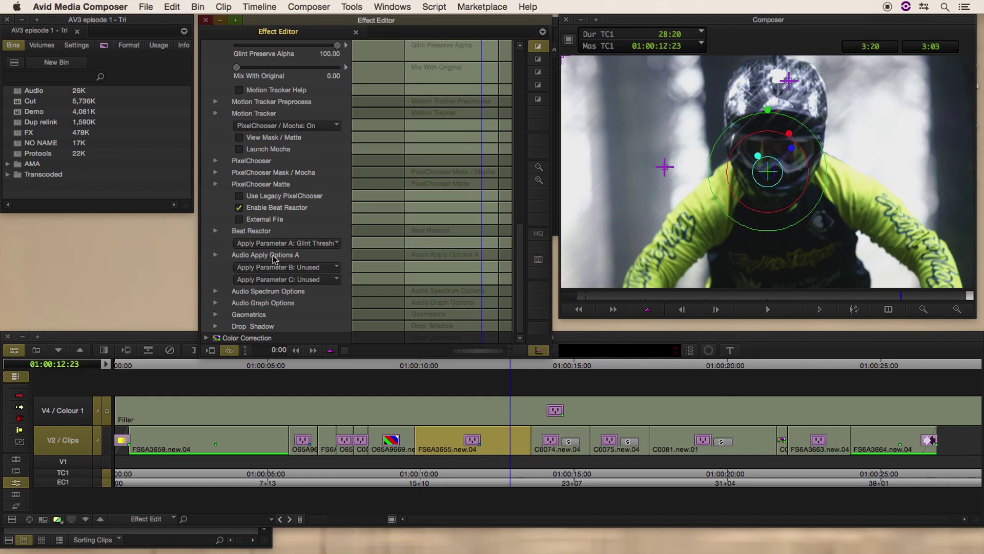
click(521, 282)
drag(520, 232, 518, 150)
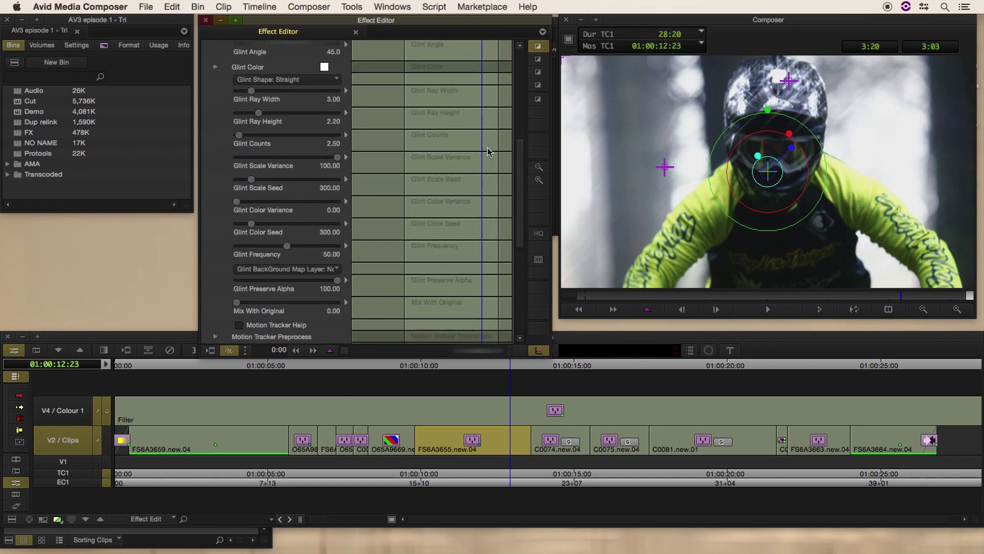
mouse_move(520, 205)
mouse_down()
mouse_move(518, 88)
mouse_move(519, 195)
mouse_up()
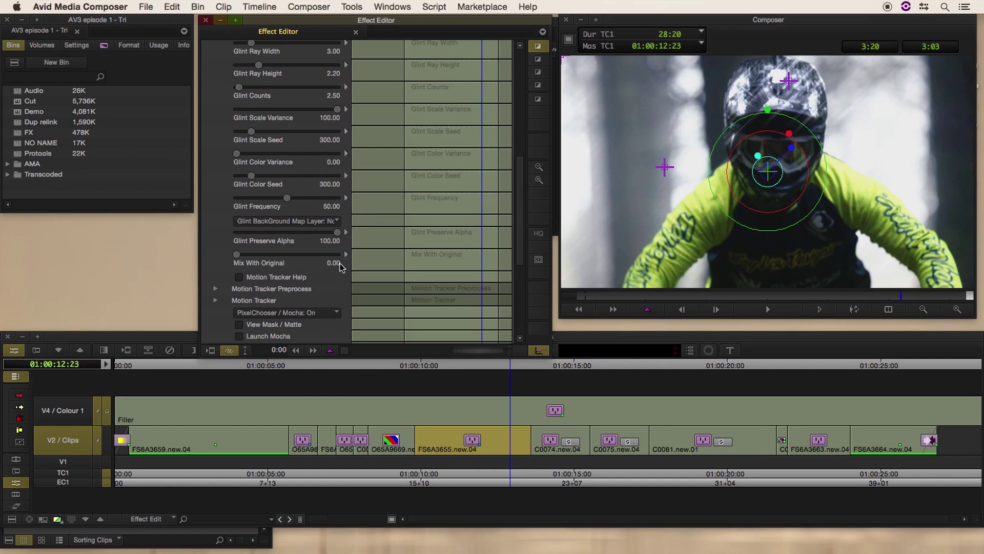
Step: Preview the Glint presets Cross Streaks, Default Wide, Default, Long Rays, Intense Vertical Streaks and Highlights in the FX Browser
drag(520, 241, 507, 109)
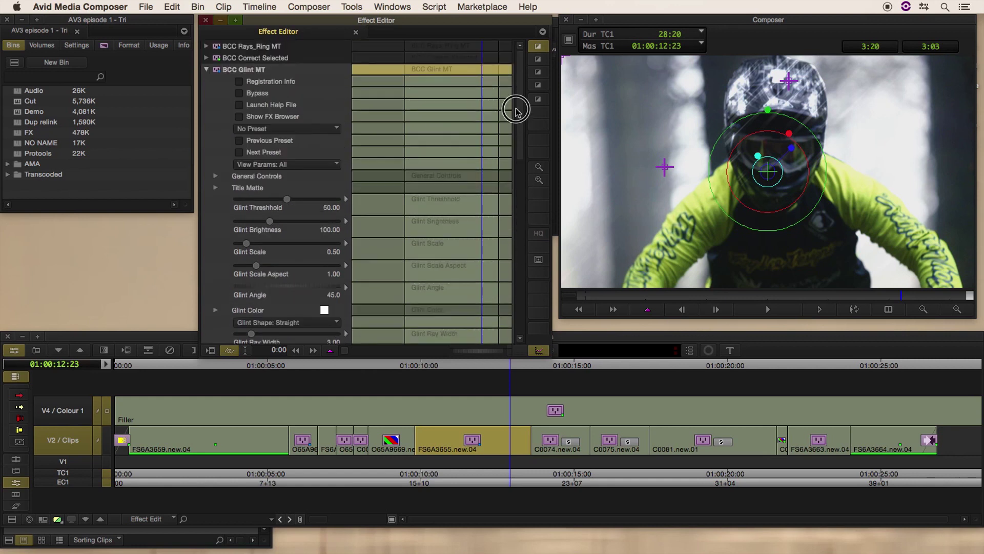
click(257, 119)
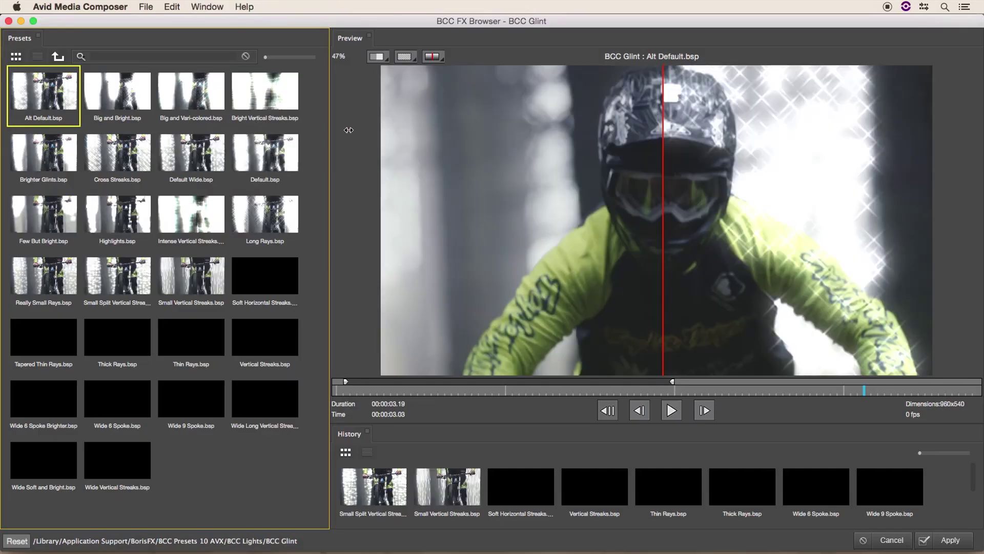
click(135, 157)
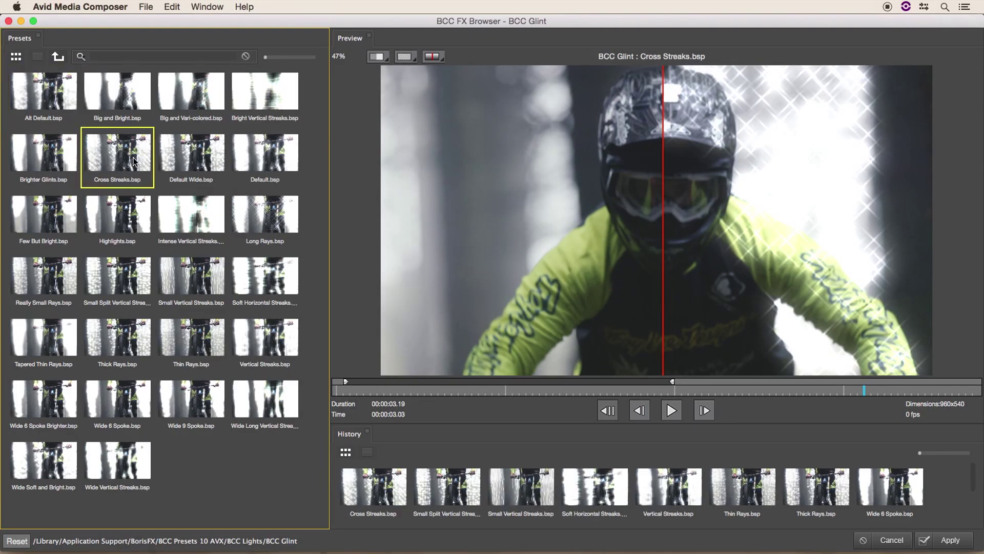
click(216, 156)
click(258, 155)
click(267, 218)
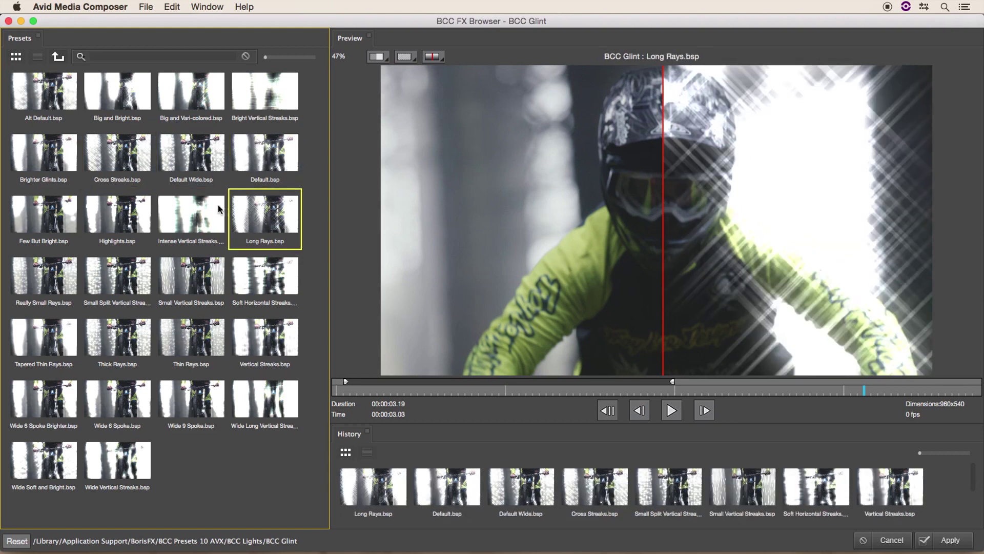
click(186, 217)
click(132, 229)
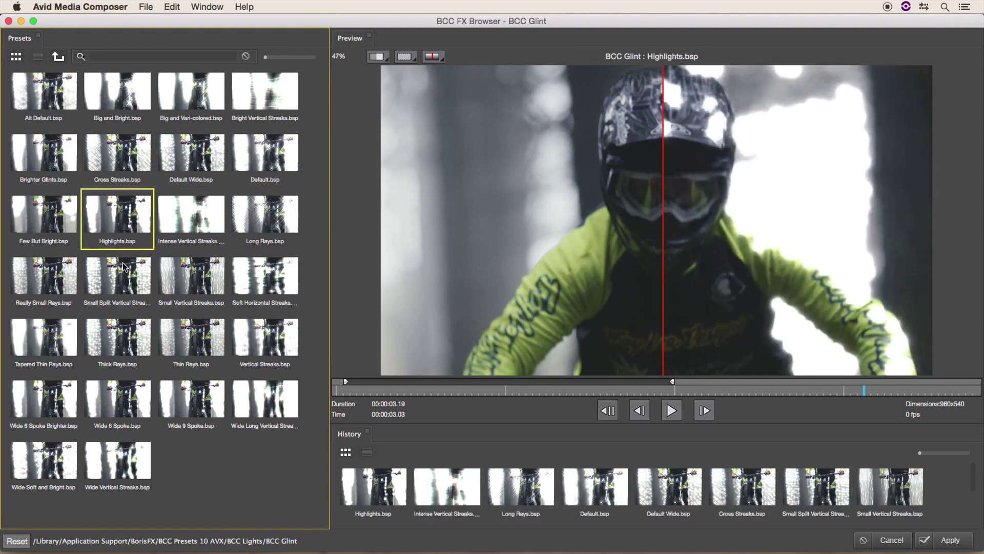
Step: Compare the Default Wide, Small Vertical Streaks and Intense Vertical Streaks presets, and leave the FX Browser
click(180, 219)
click(200, 163)
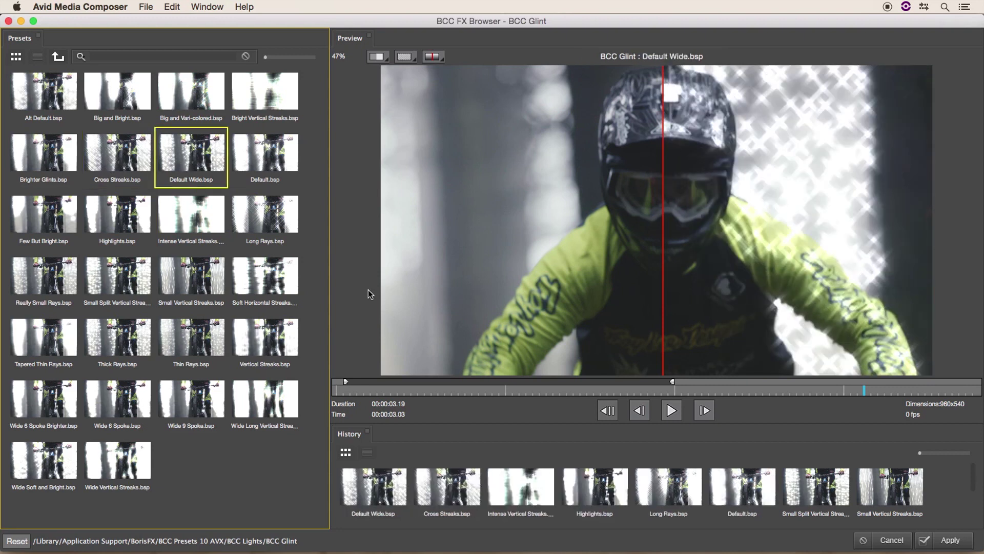
click(199, 220)
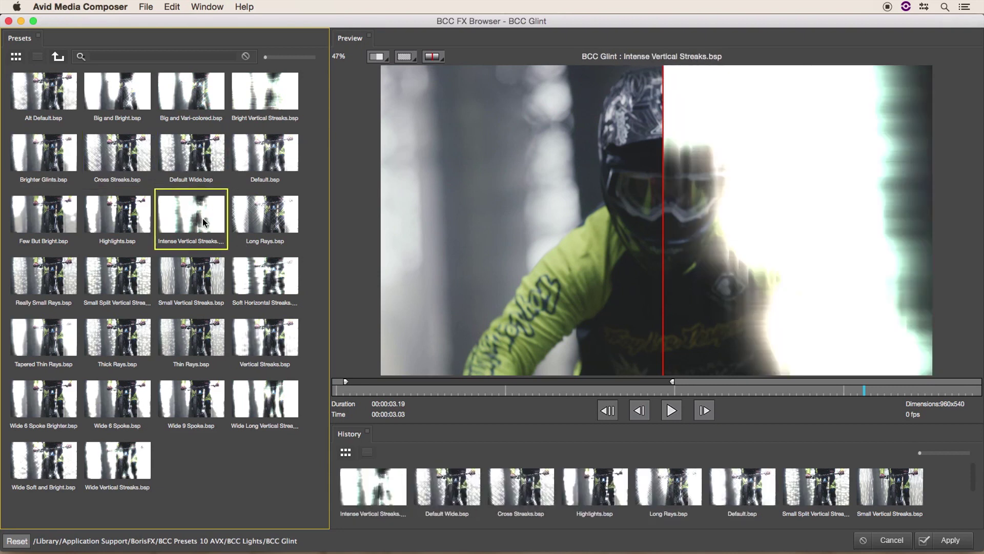
click(200, 289)
click(200, 232)
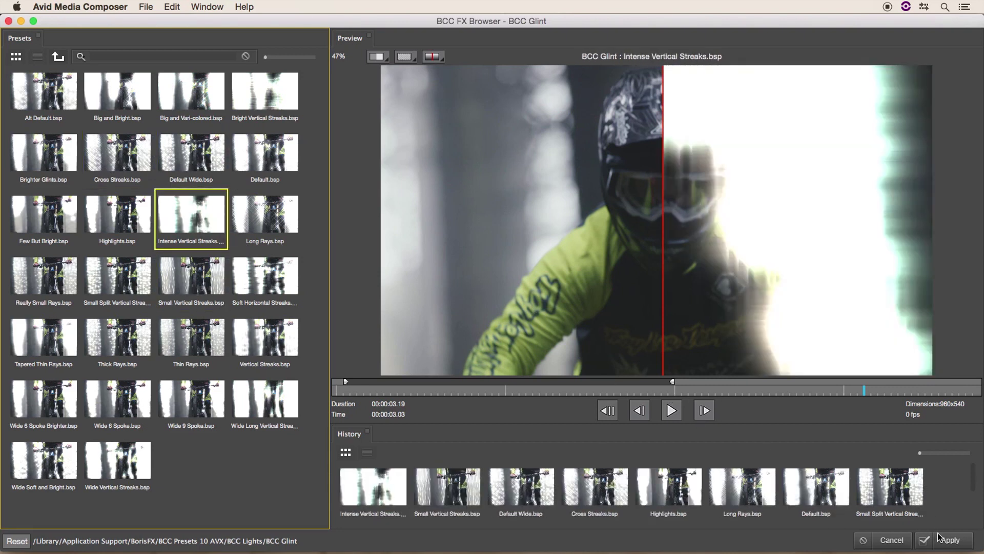
click(946, 543)
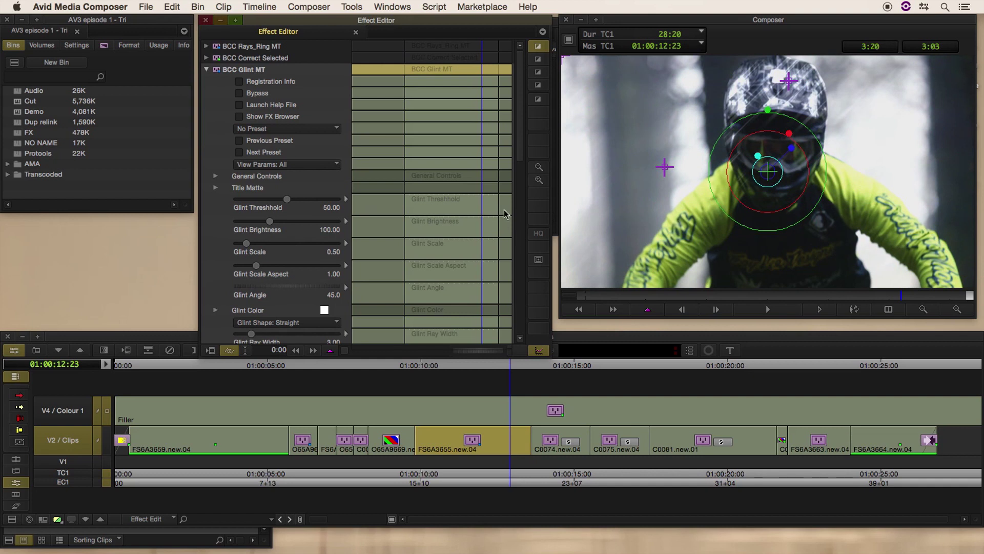
Step: Set the BCC Glint effect's Glint Threshold to 45.62 and look over its remaining glint controls
drag(520, 125, 521, 147)
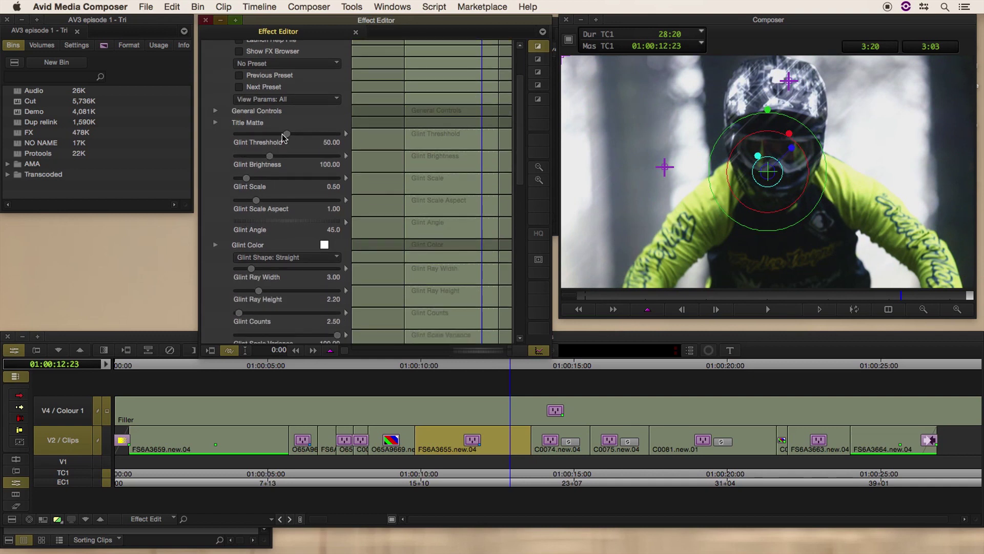
mouse_move(285, 134)
mouse_down()
mouse_move(309, 138)
mouse_move(261, 140)
mouse_move(285, 137)
mouse_up()
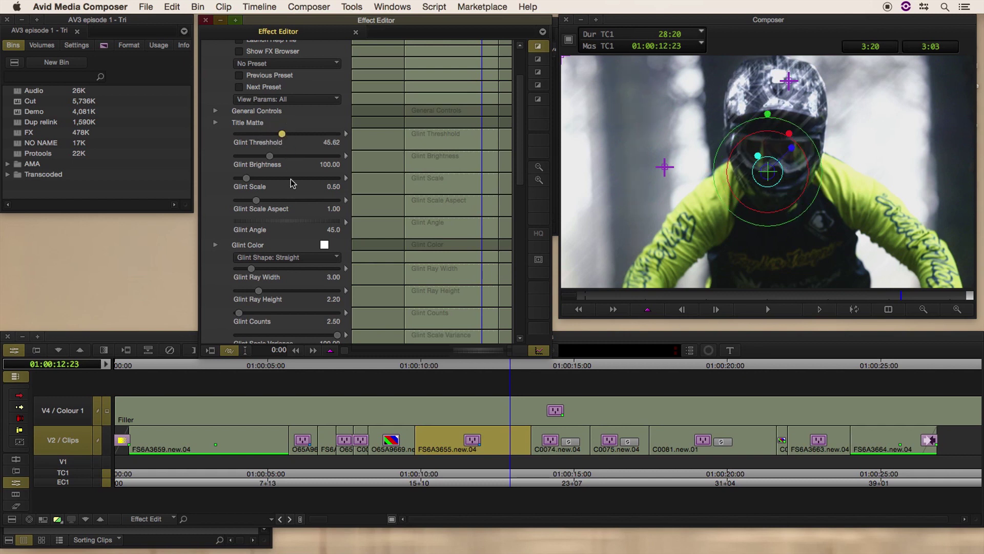
drag(520, 138, 522, 175)
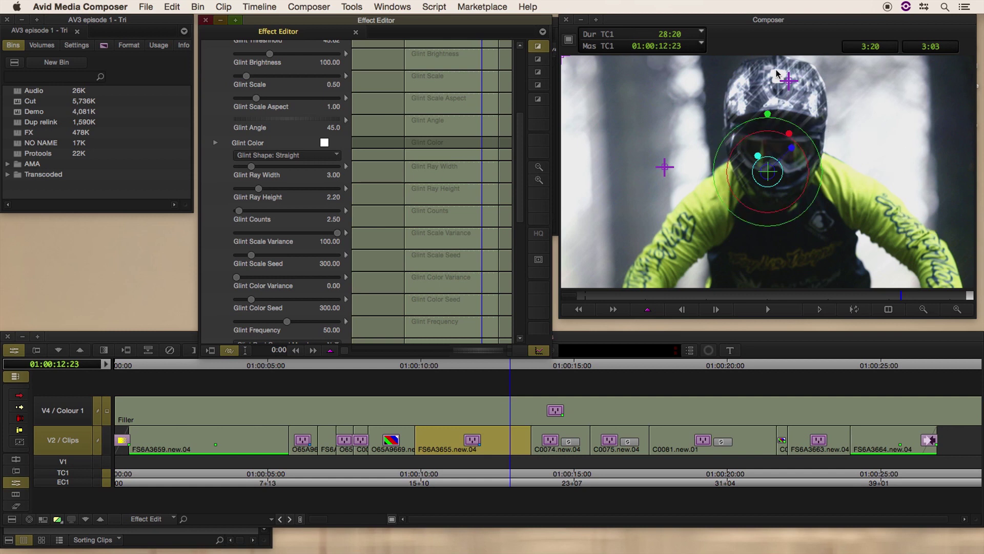
Step: Return to about 01:00:10:18 and play the shot to check the glints on the forks
drag(731, 300, 678, 299)
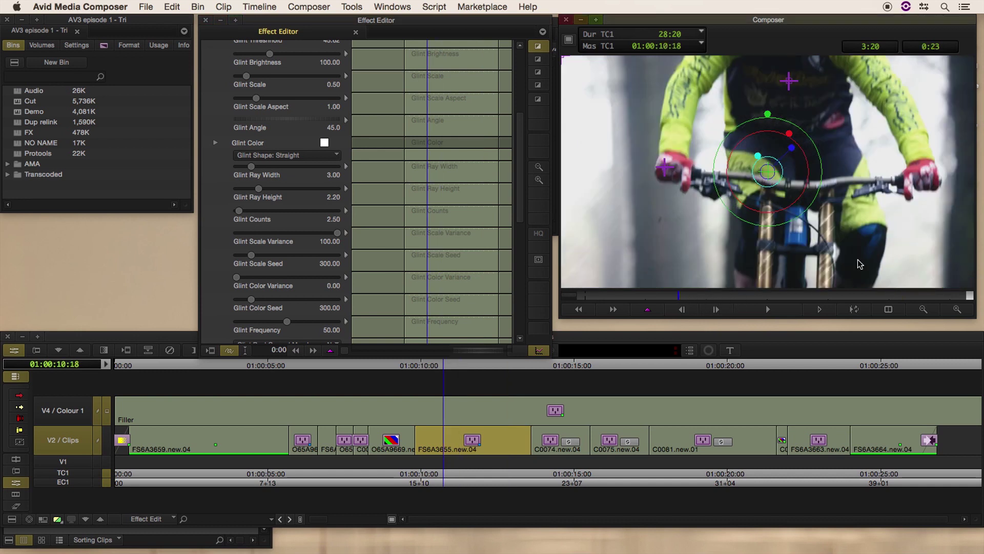
click(716, 308)
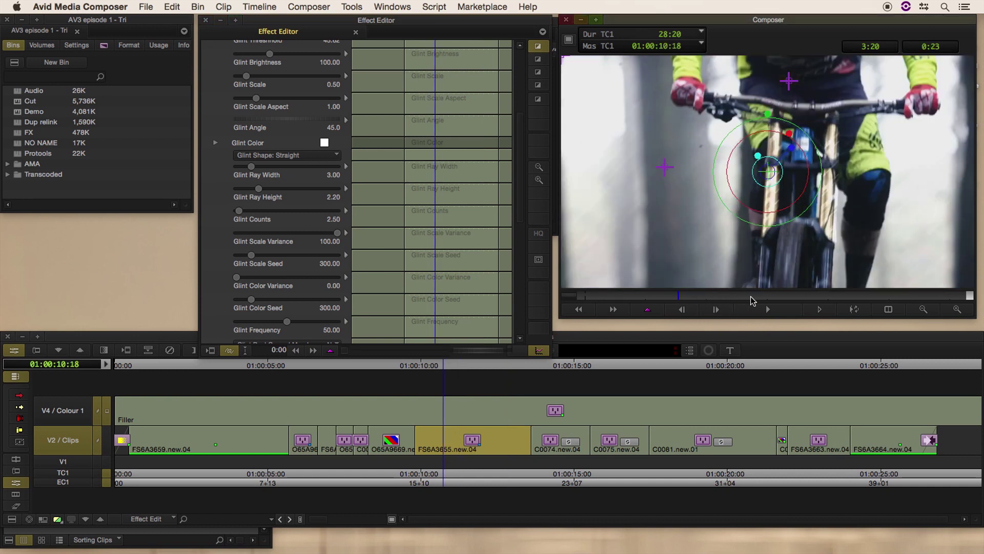
click(751, 297)
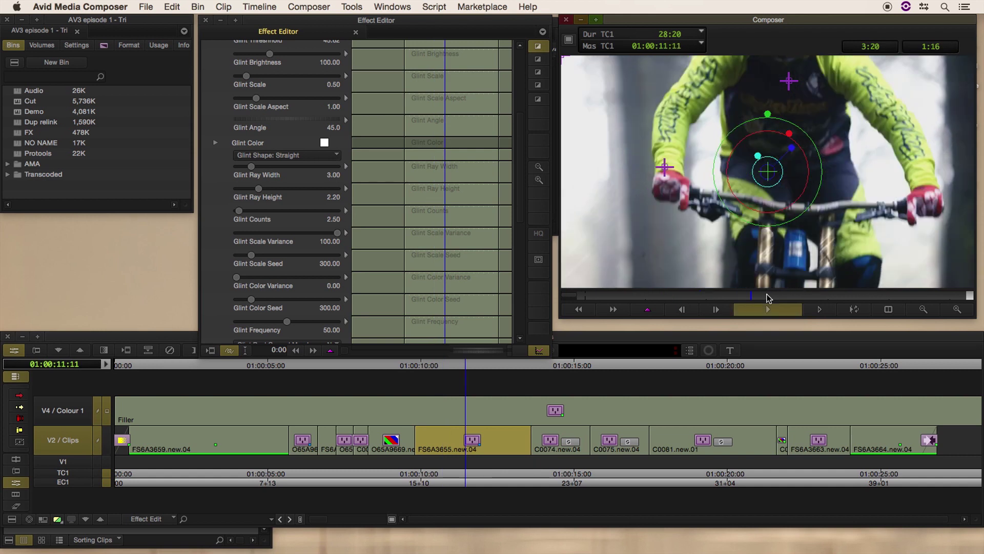
key(Right)
Step: Collapse the BCC Glint effect, open BCC Correct Selected's parameters and turn off its Bypass option
drag(520, 220, 509, 128)
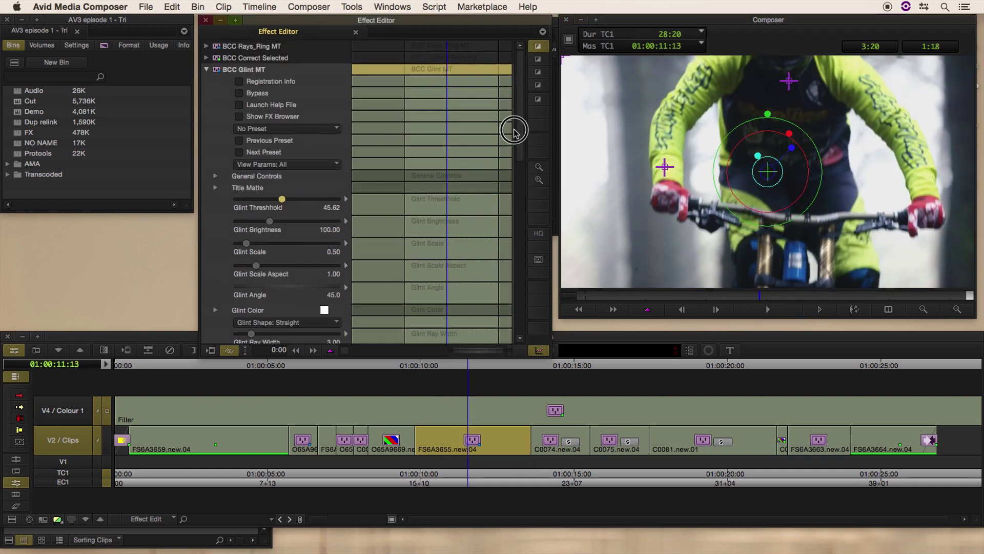
click(206, 69)
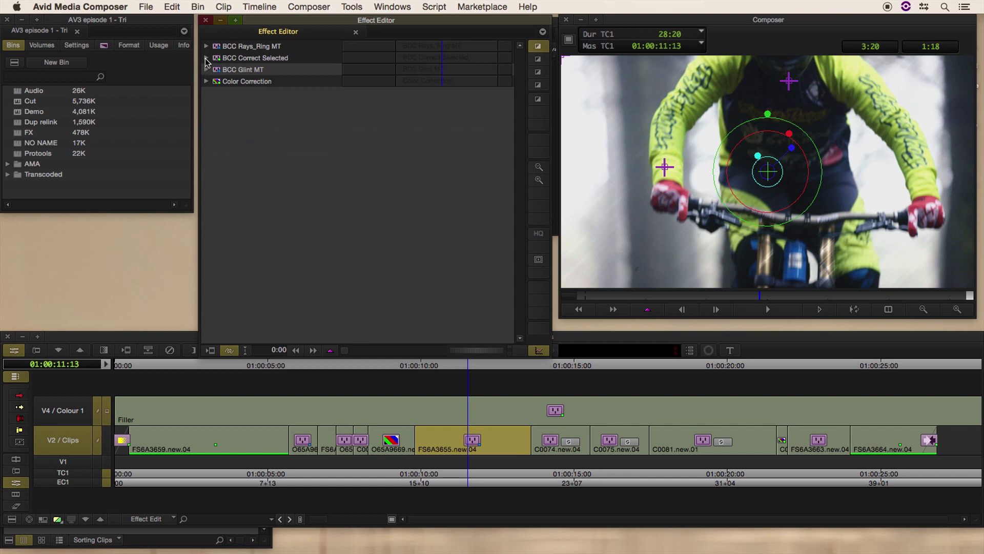
click(206, 58)
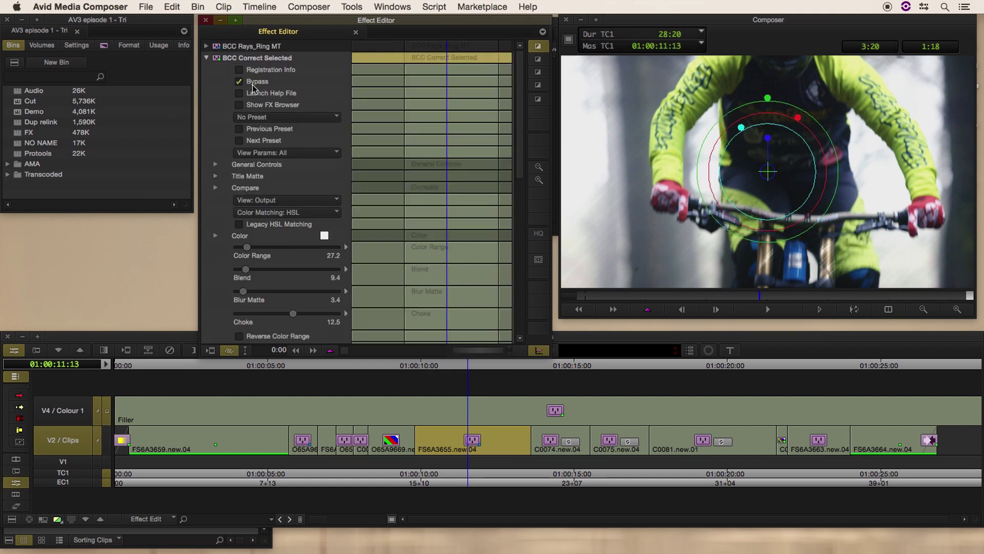
click(239, 82)
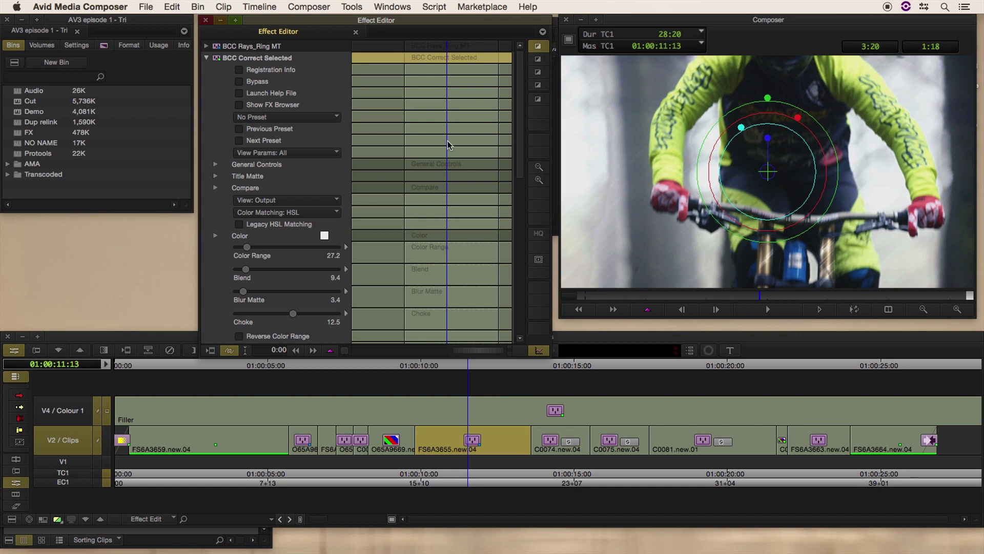
Step: Examine BCC Correct Selected's key colour, Color Matching choices, range and contrast settings, keeping Color Matching at HSL
drag(325, 235, 594, 139)
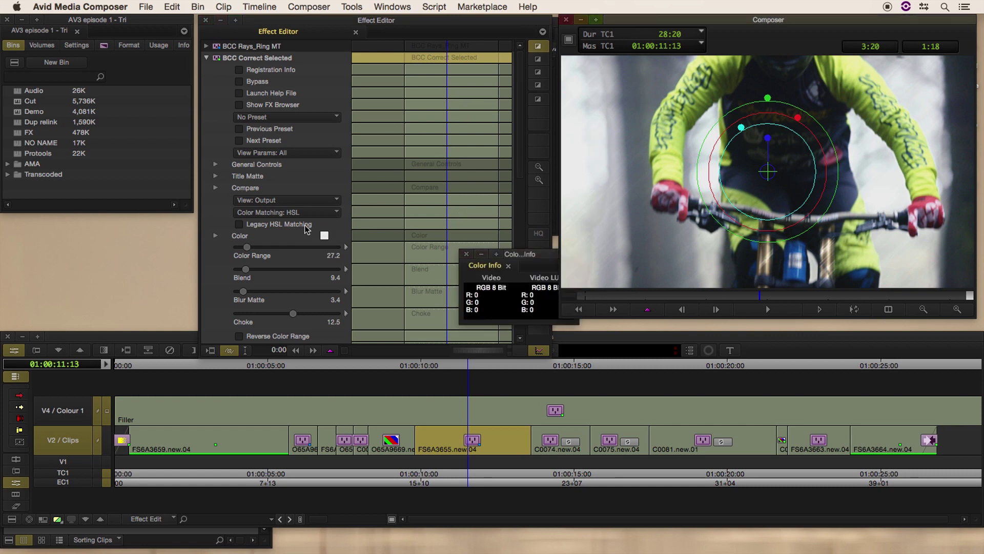
click(296, 212)
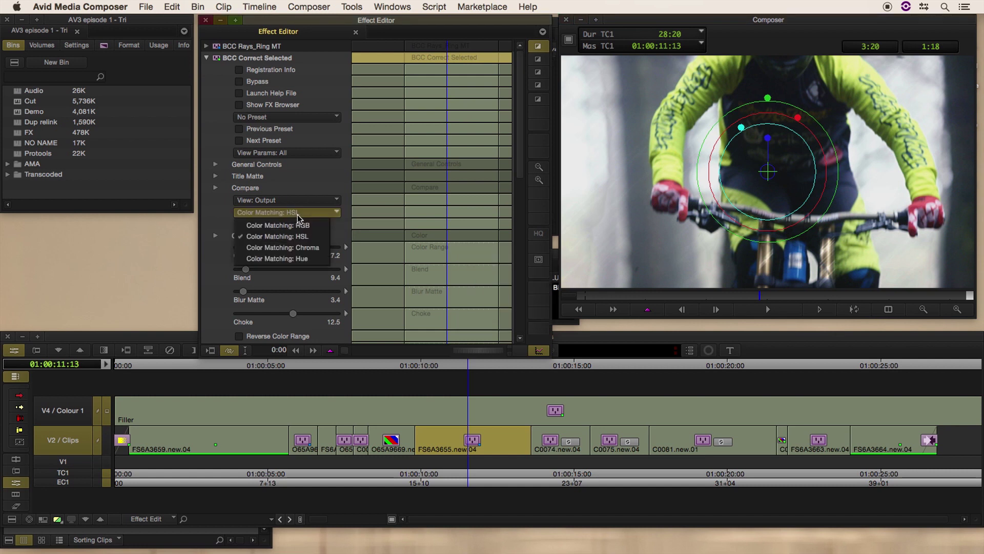
click(305, 247)
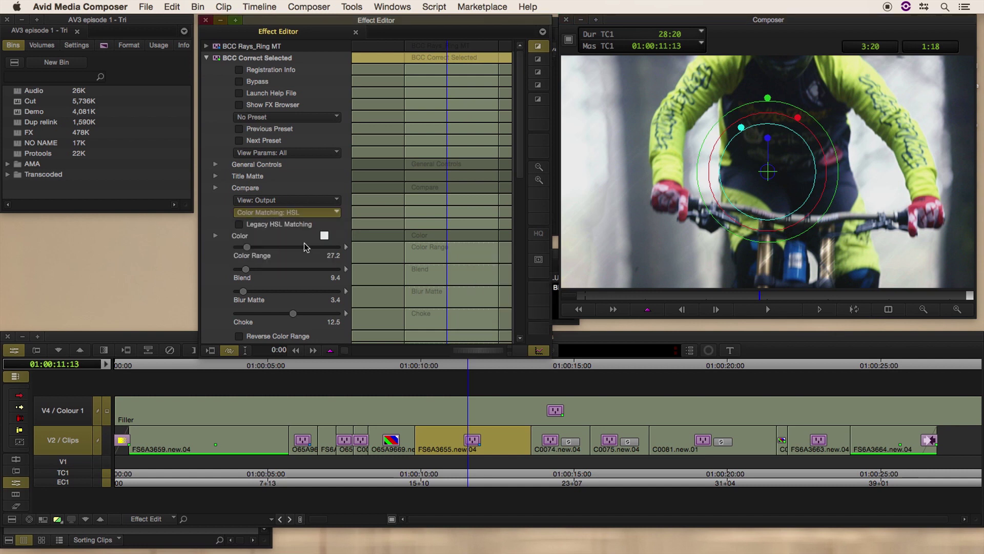
click(296, 212)
click(295, 233)
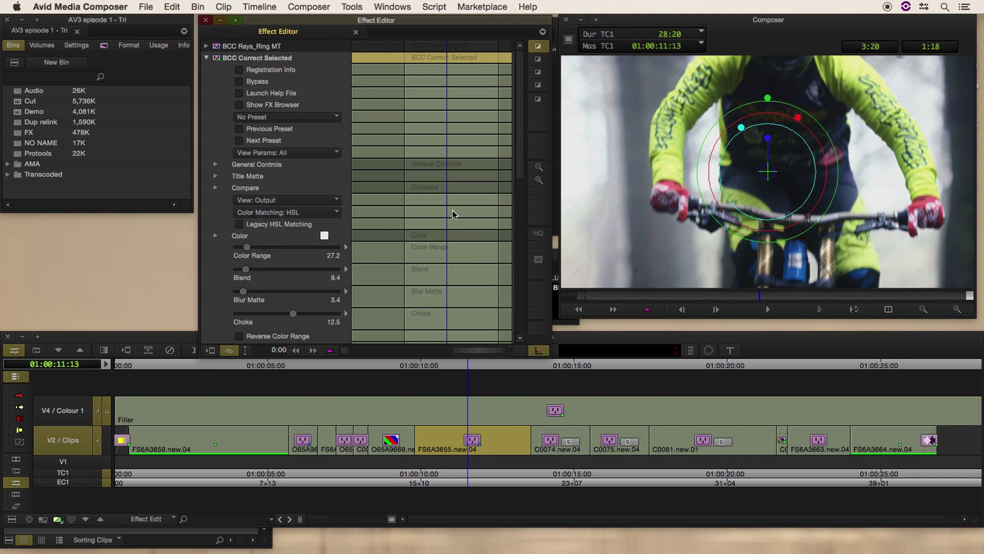
drag(521, 165, 521, 193)
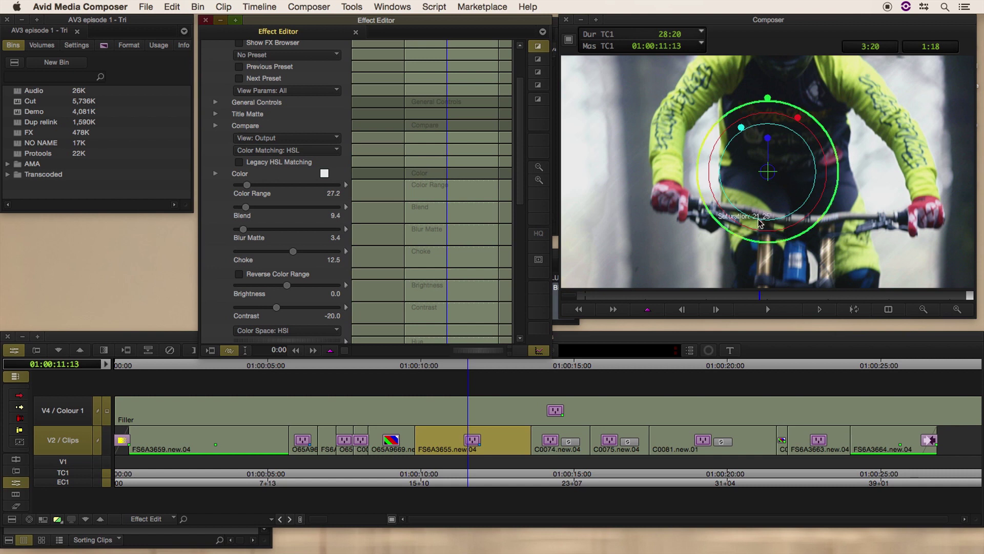
drag(517, 164, 519, 116)
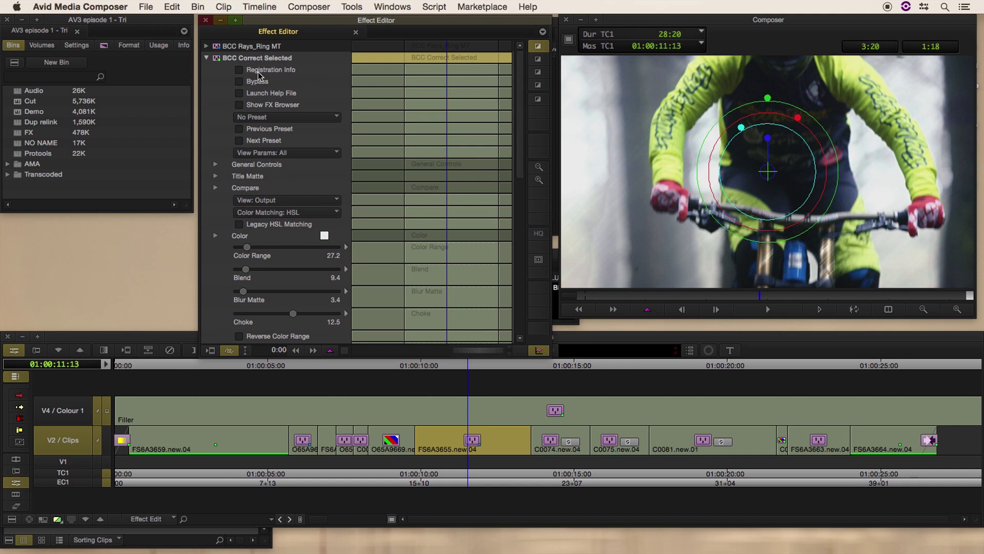
Step: Collapse BCC Correct Selected, open the BCC Rays_Ring MT parameters and turn off its Bypass option
click(207, 58)
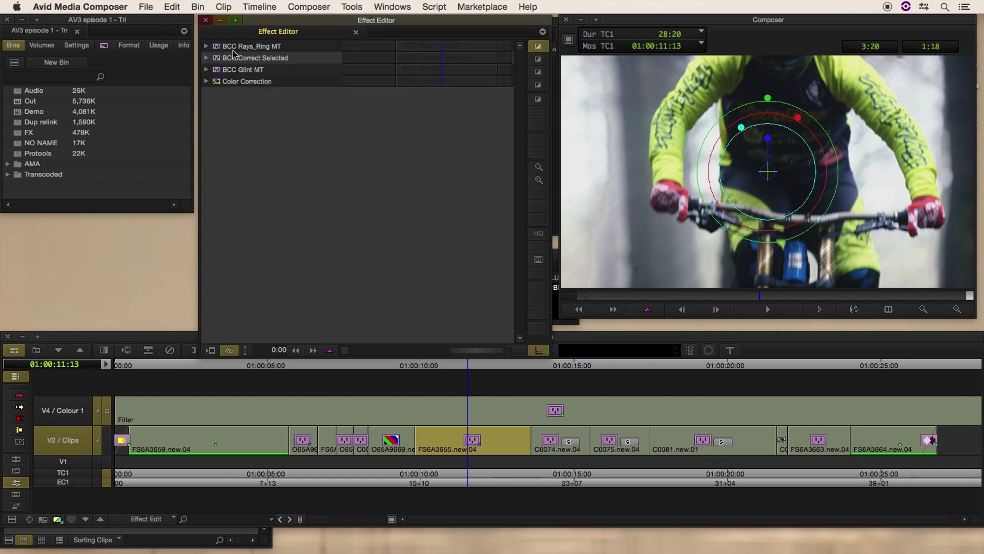
click(206, 58)
drag(520, 128, 527, 220)
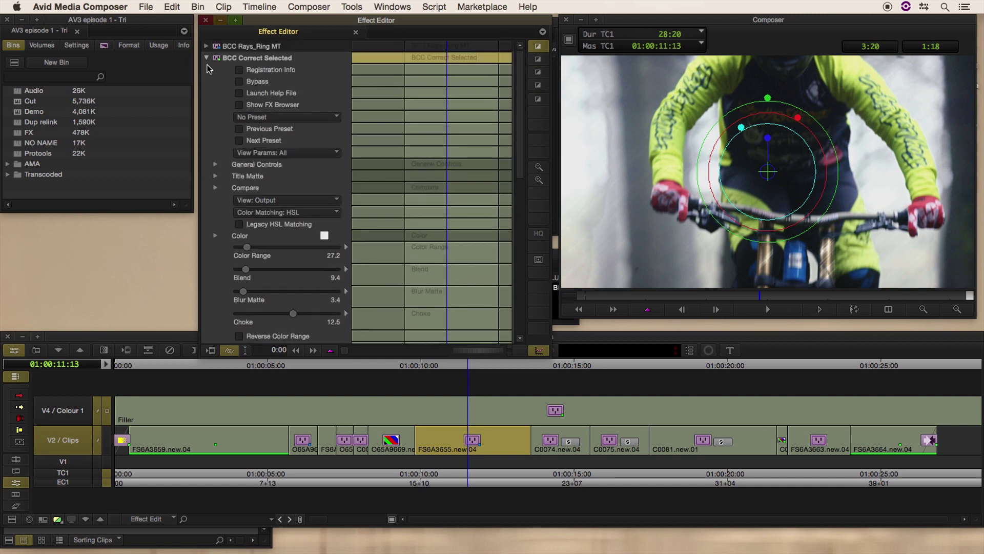
click(207, 58)
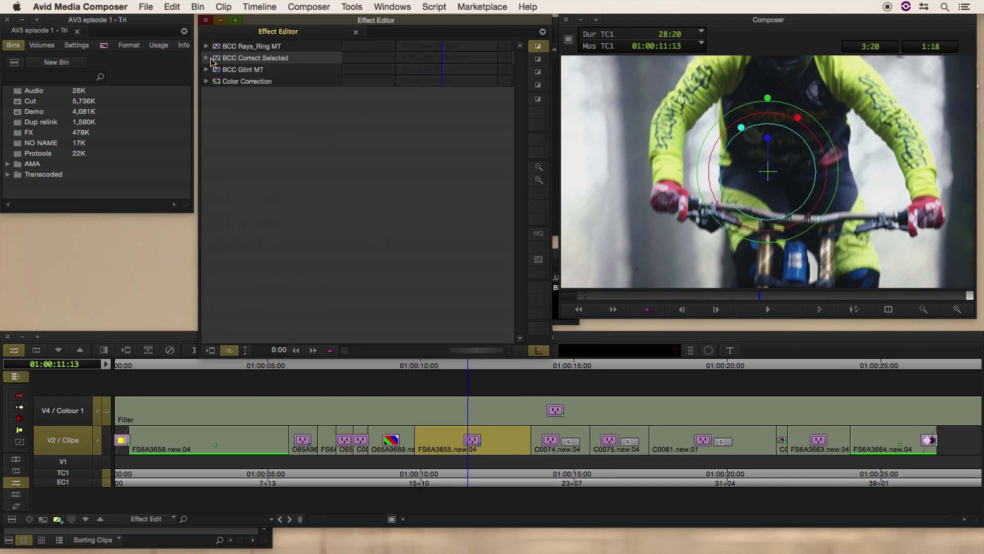
click(206, 46)
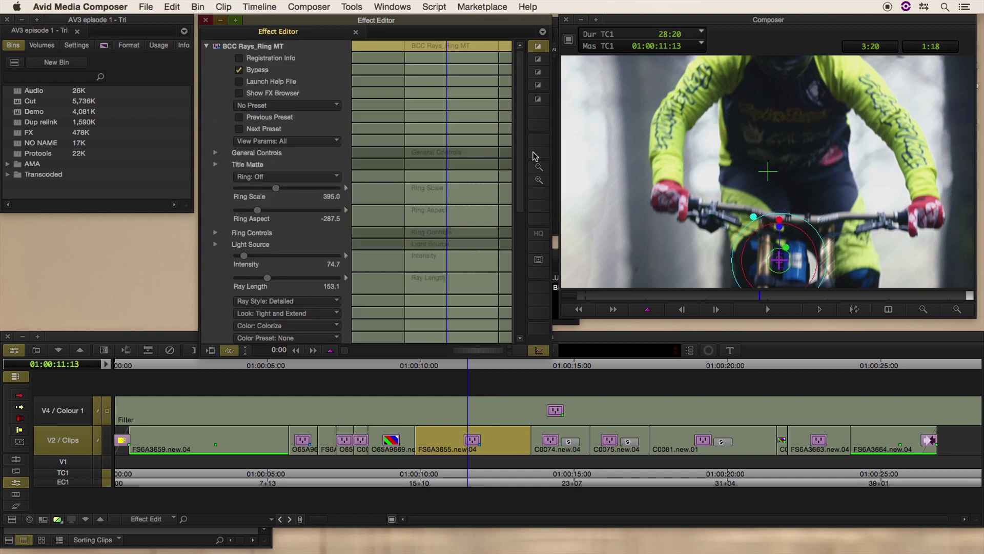
scroll(523, 116, down, 1)
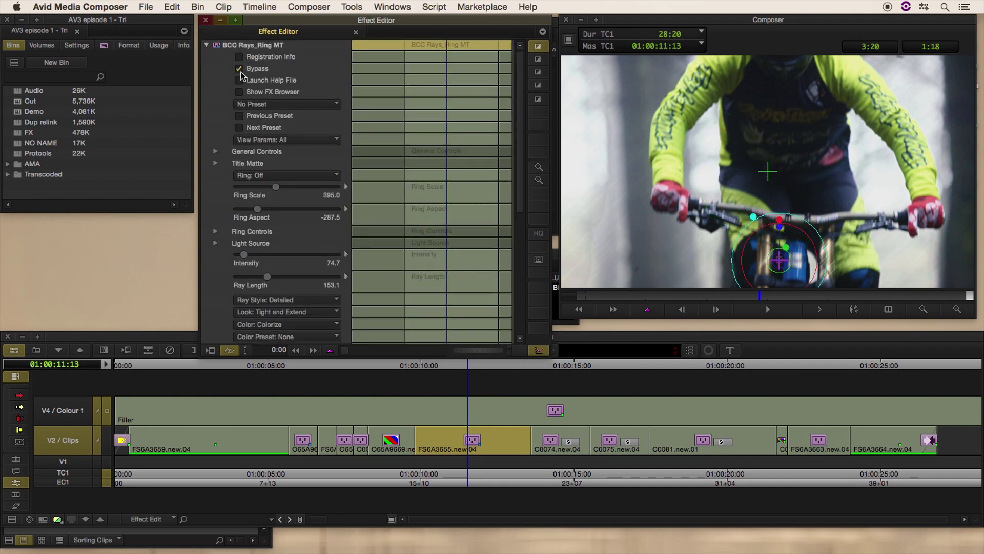
click(239, 69)
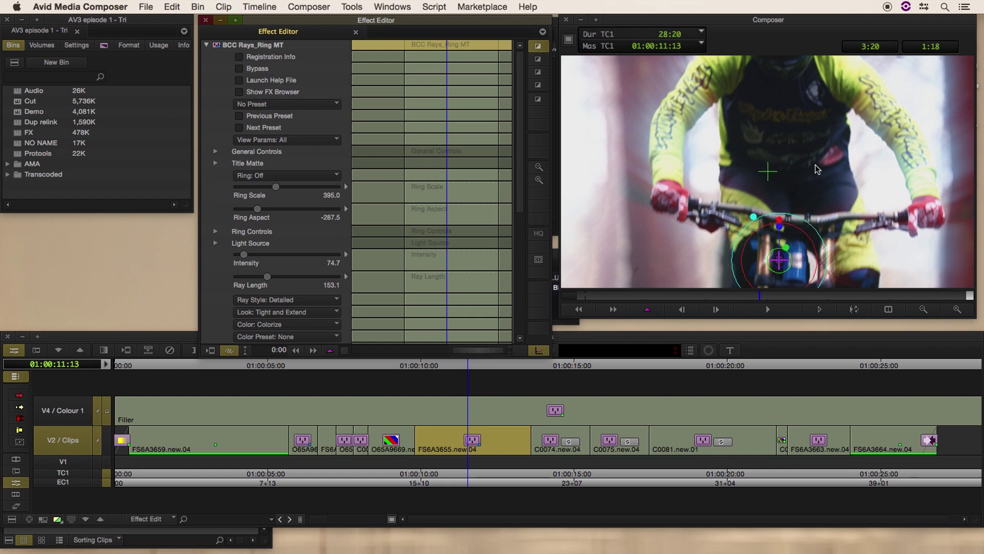
Step: Check the rays effect at several frames between 01:00:10:03 and 01:00:12:13, and collapse the BCC Rays_Ring MT parameters
drag(703, 301, 618, 299)
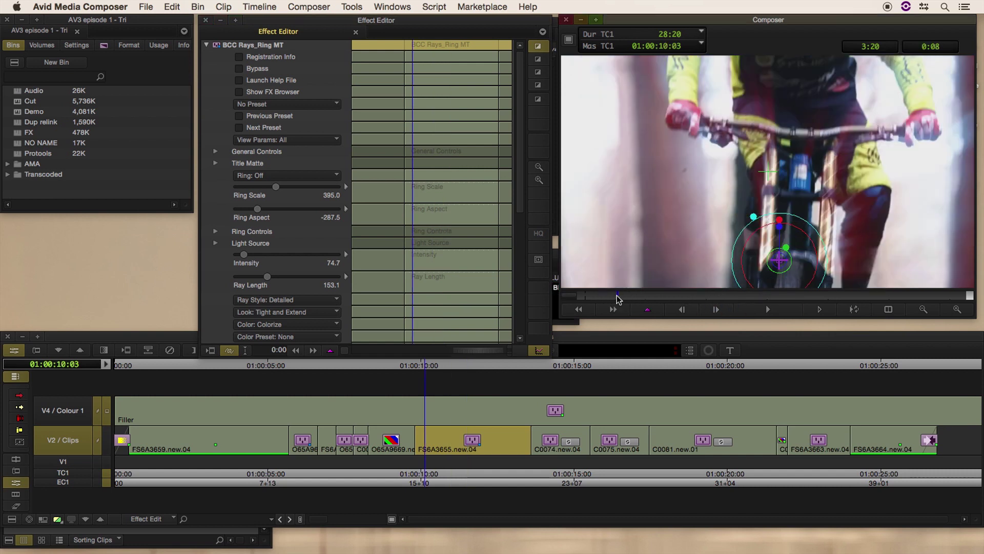
click(841, 300)
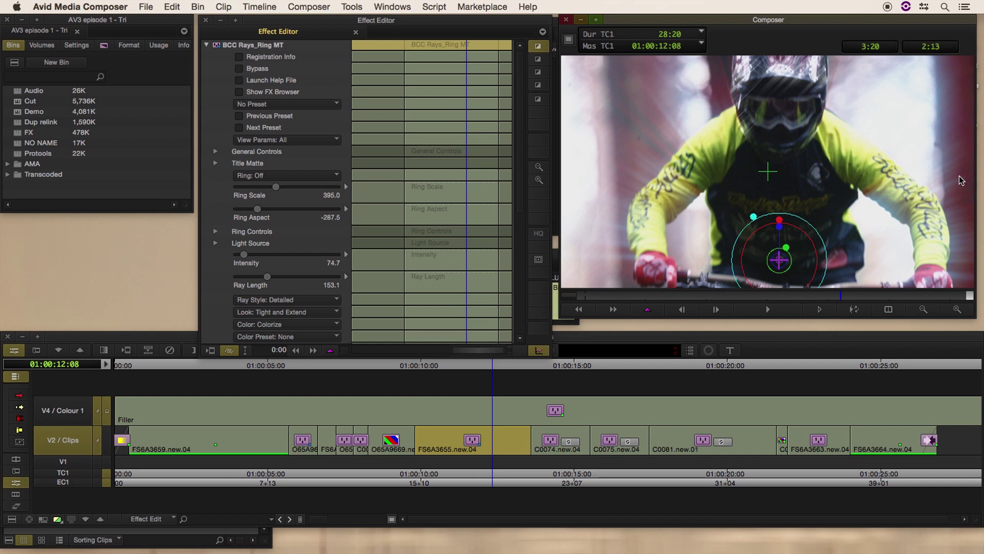
click(613, 296)
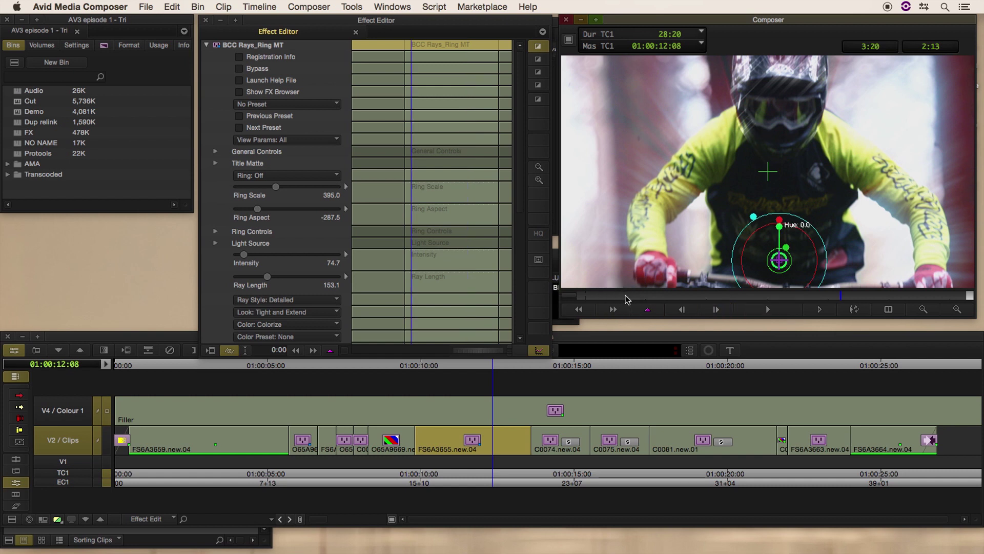
click(726, 301)
click(862, 297)
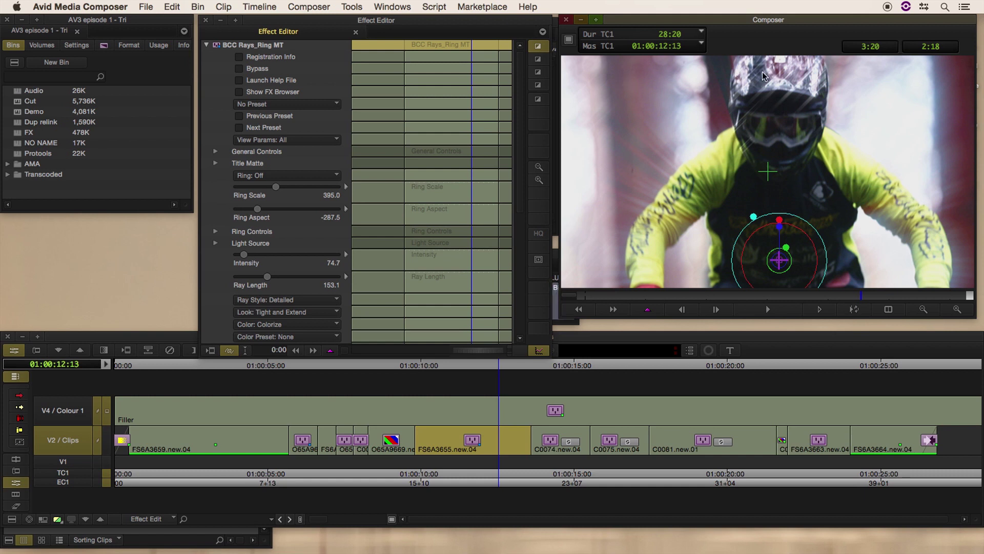
click(208, 45)
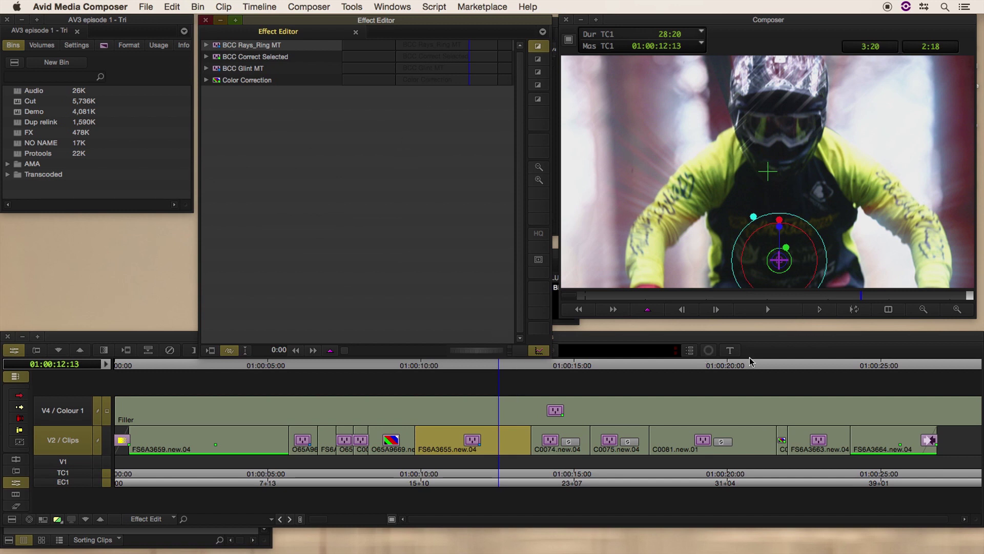
Step: Leave effect editing and review the sun-flare forest shot C0081.new.01 from about 01:00:19:23, playing on into the following shot
click(802, 365)
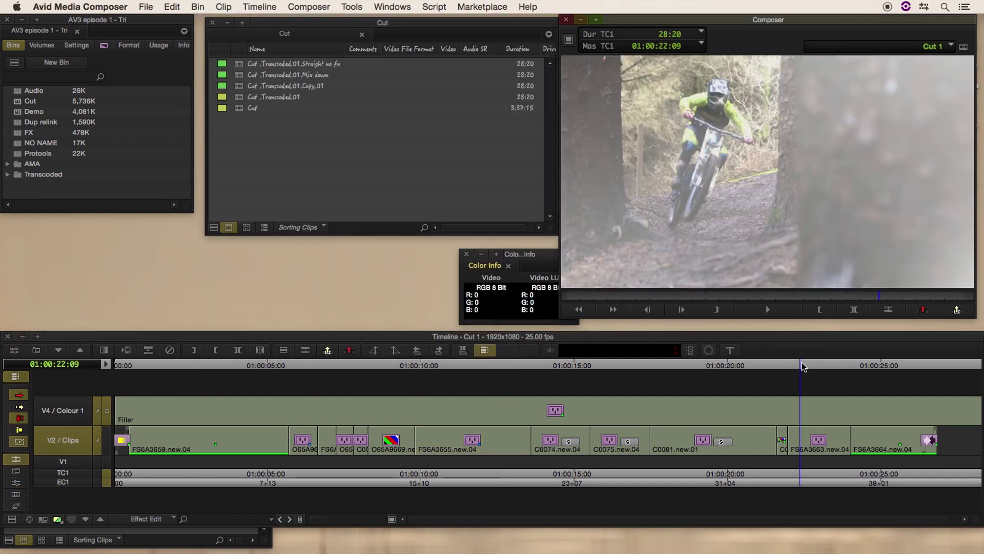
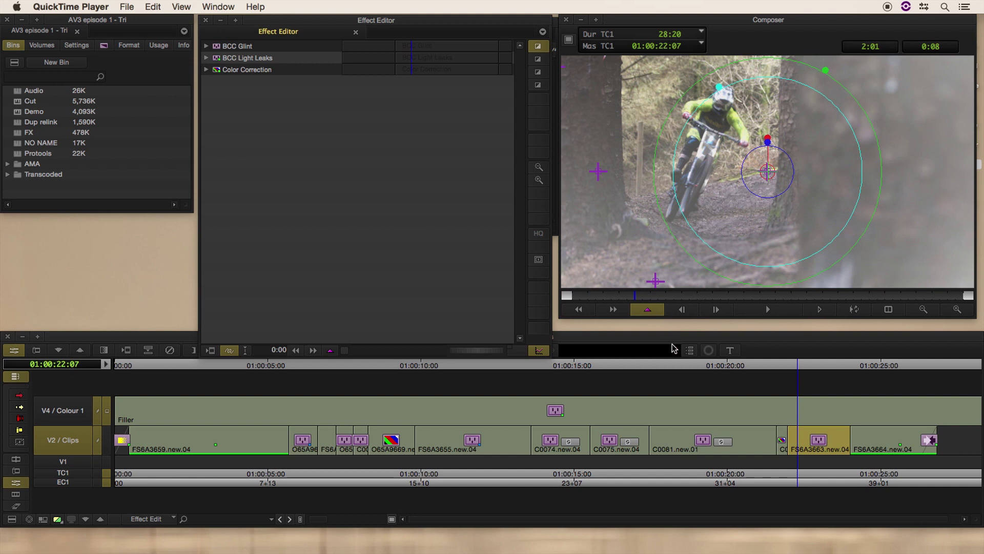
click(743, 365)
mouse_move(743, 365)
mouse_down()
mouse_move(714, 365)
mouse_move(726, 365)
mouse_up()
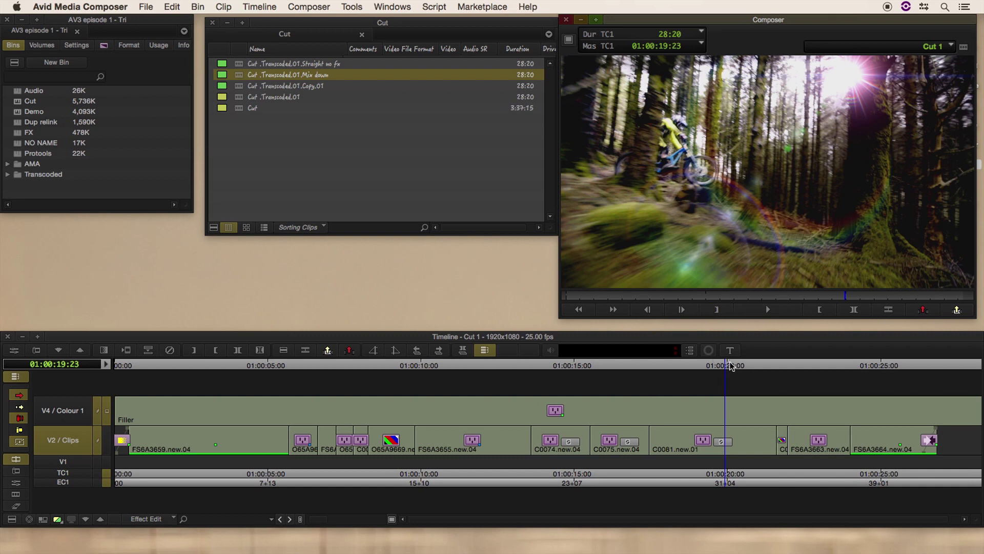
drag(726, 366, 744, 366)
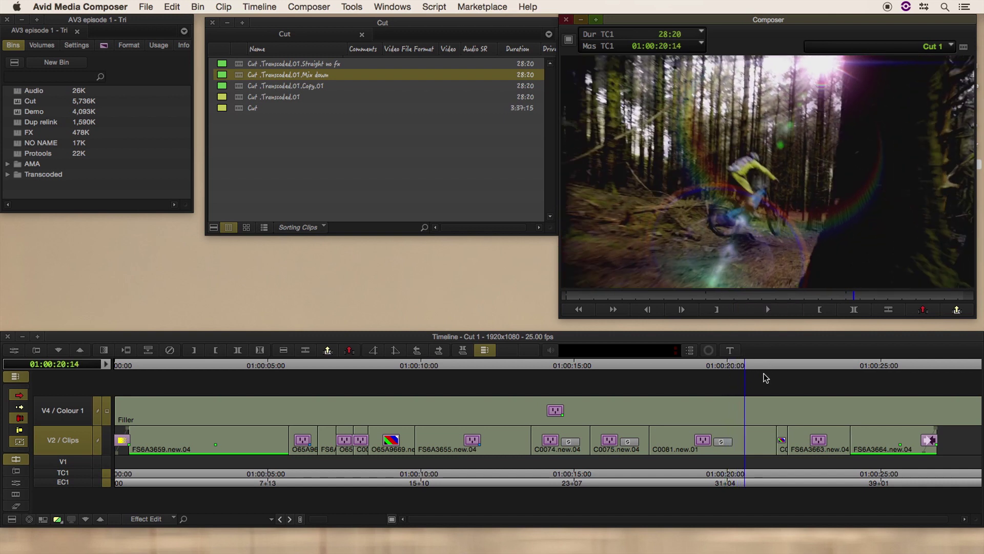
key(space)
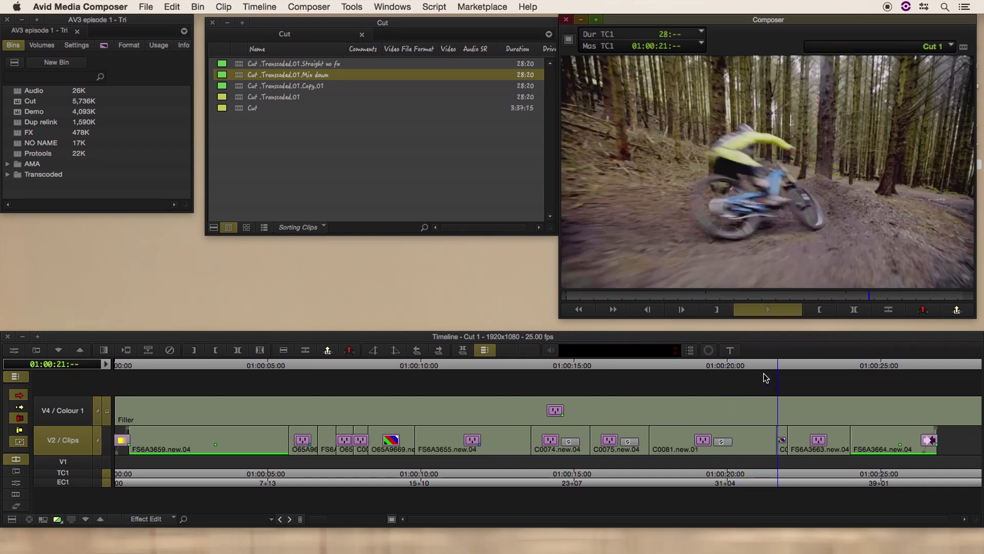
Step: Play and scrub through clip FS6A3663.new.04 between about 01:00:22:00 and 01:00:23:03 to examine the flickering light on the rider
drag(777, 364, 804, 362)
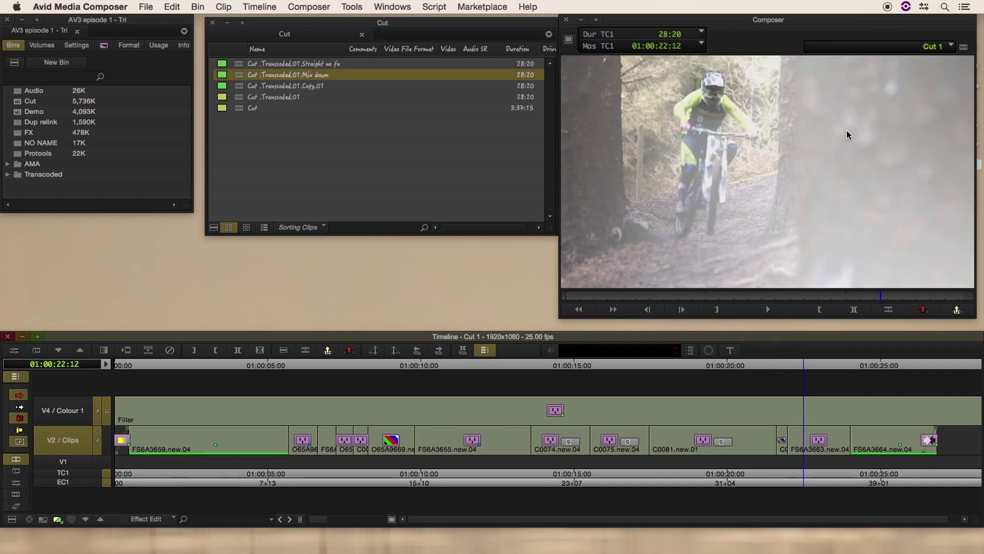
key(space)
key(space)
click(816, 365)
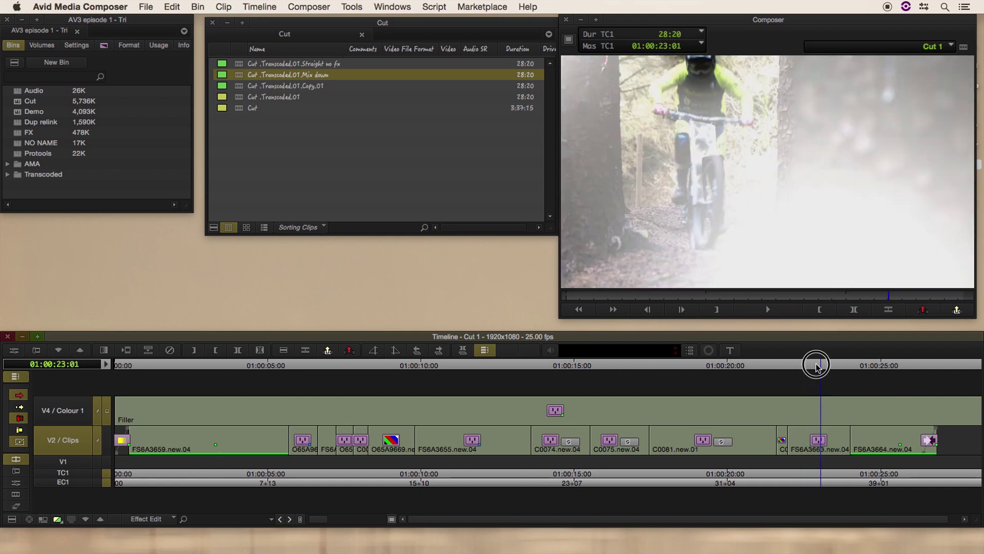
drag(817, 365, 787, 363)
key(space)
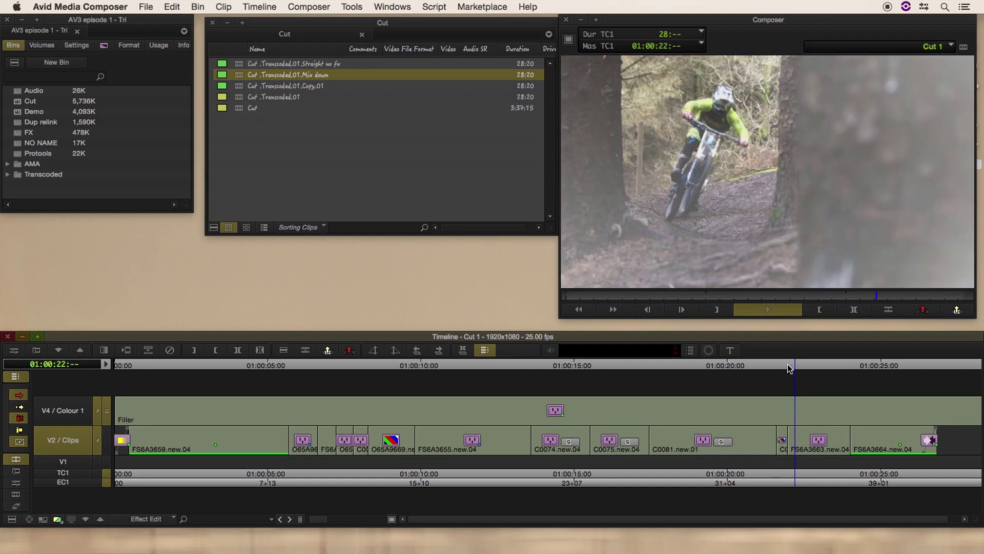
key(space)
click(812, 366)
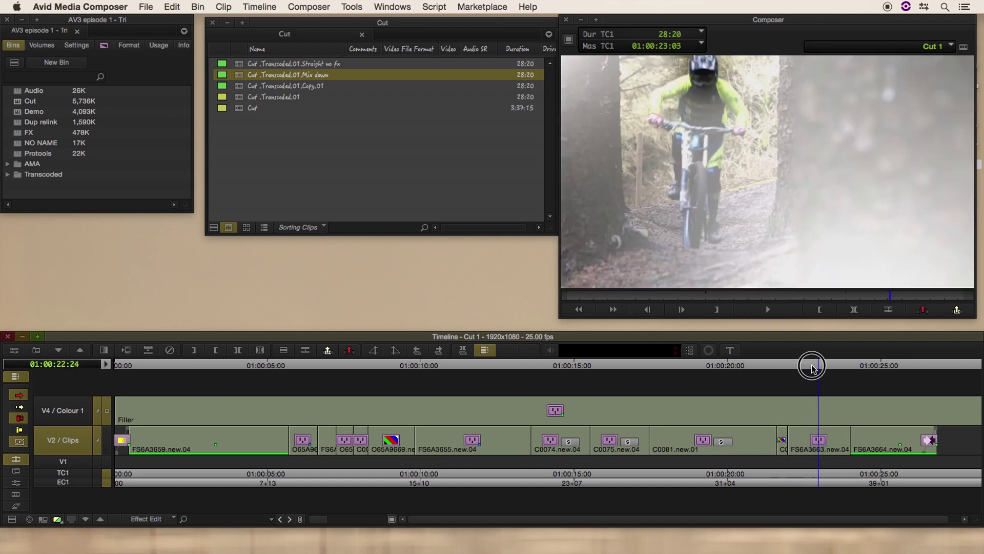
mouse_move(812, 366)
mouse_down()
mouse_move(793, 365)
mouse_move(834, 365)
mouse_move(815, 366)
mouse_up()
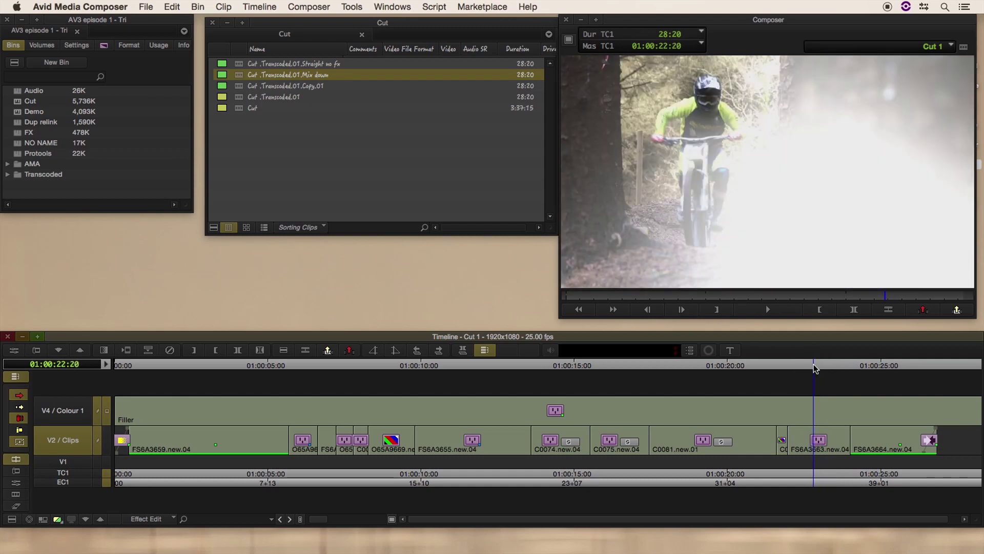
Step: Park on FS6A3663.new.04 at 01:00:22:15, open its effect stack for editing and look over the BCC Glint parameters
click(808, 365)
click(794, 436)
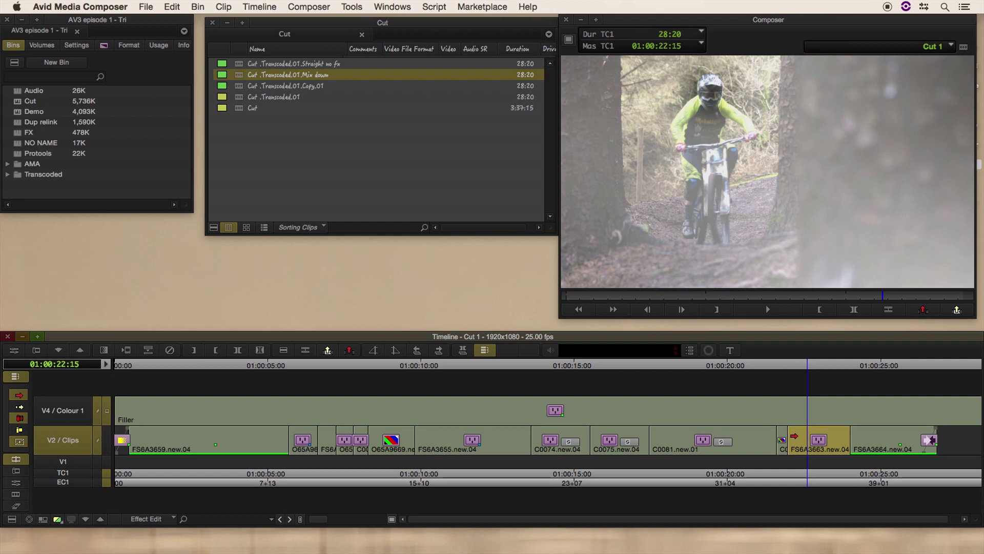
key(ctrl+8)
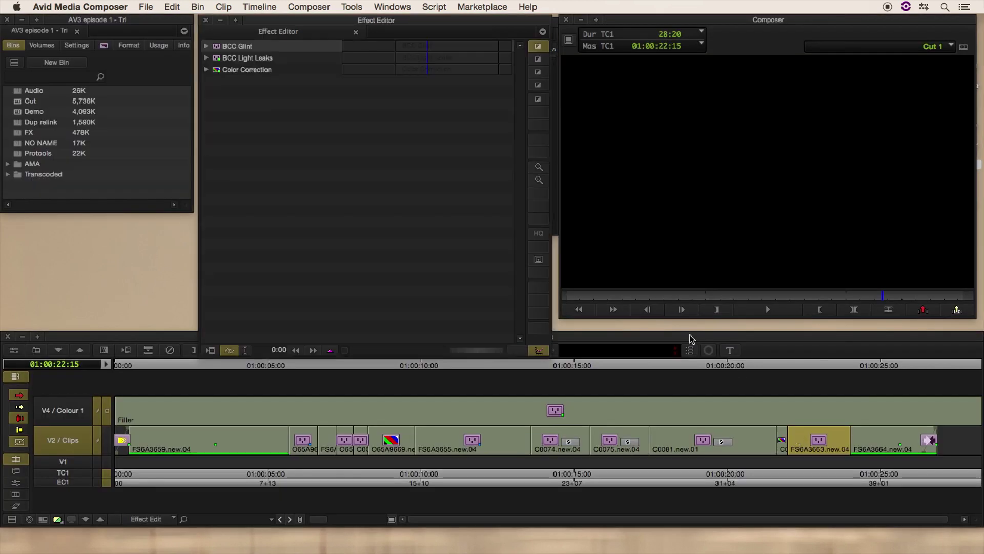
click(211, 55)
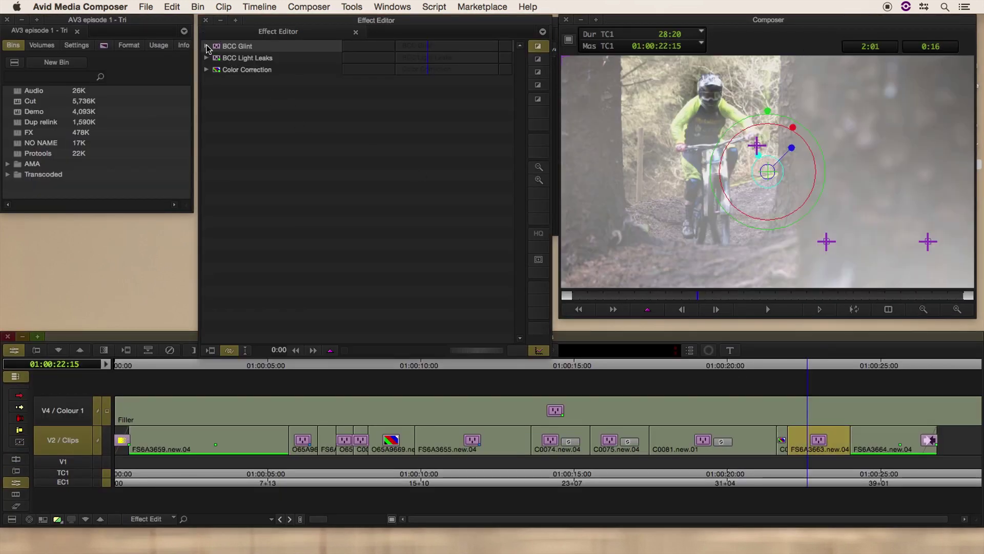
click(206, 47)
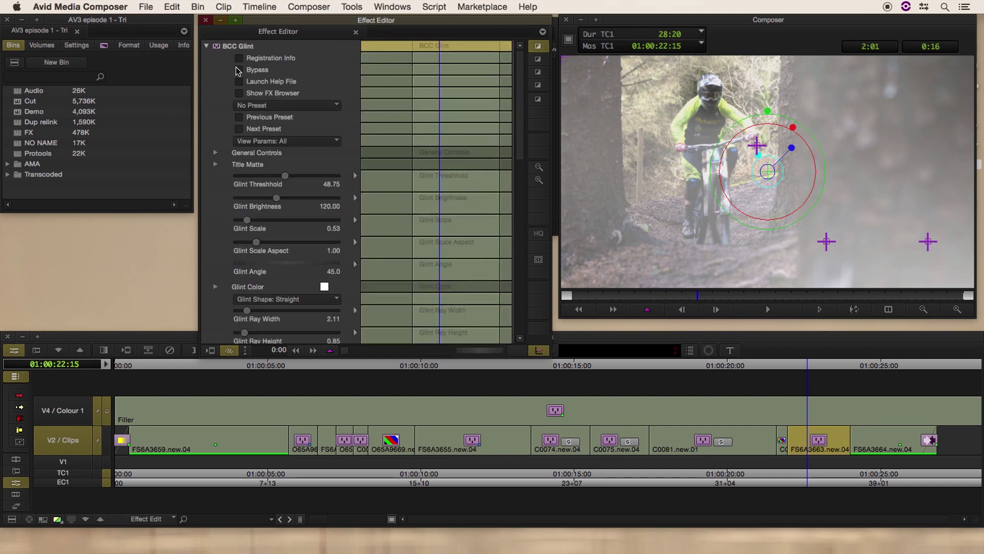
click(206, 47)
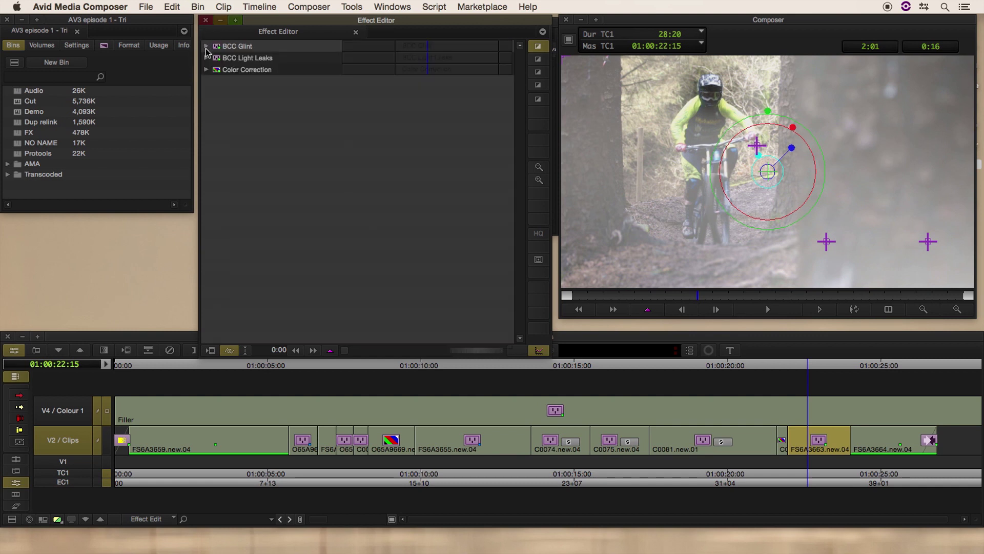
Step: Examine the BCC Light Leaks parameters, including Generator 1's shape choices, keeping its Shape at None
click(207, 58)
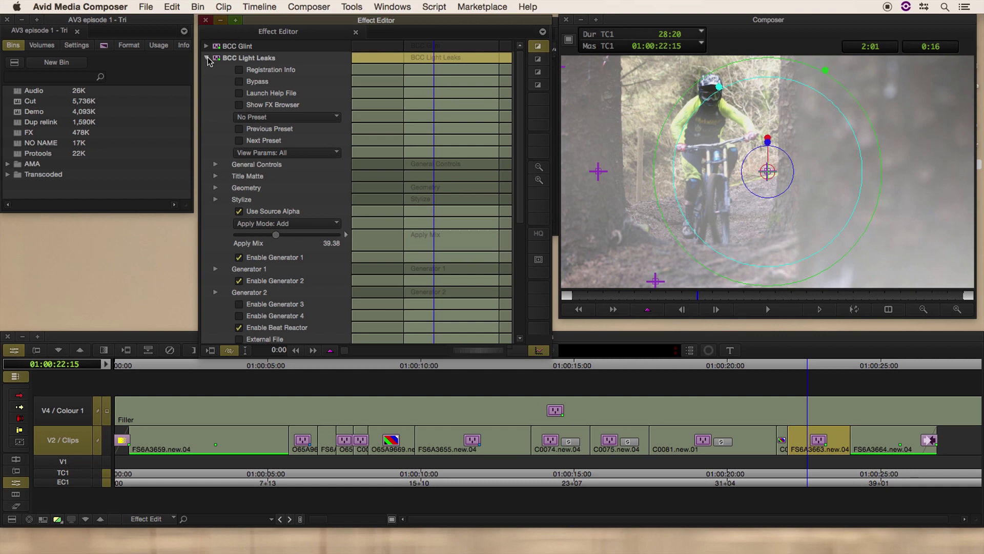
scroll(522, 134, down, 5)
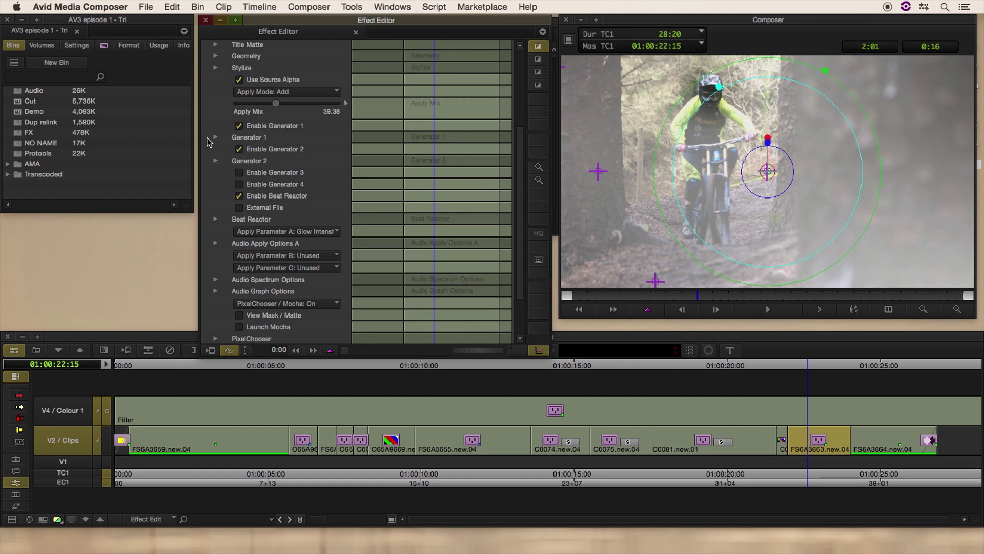
click(216, 137)
click(277, 150)
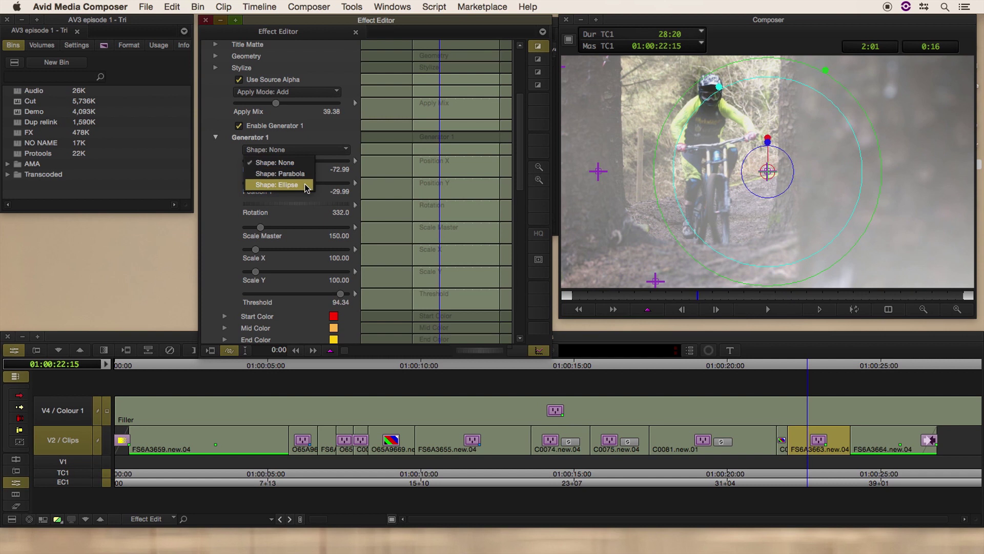
click(216, 139)
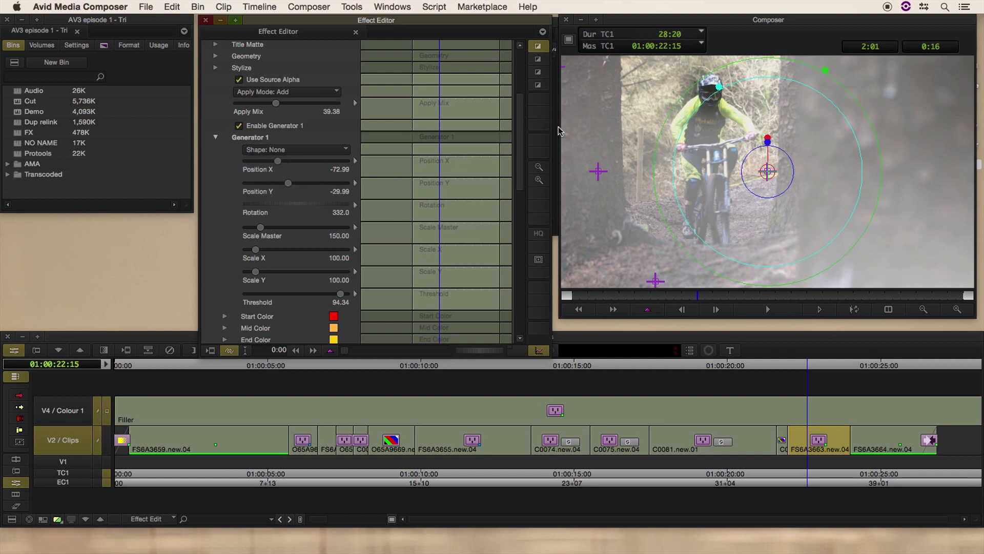
click(216, 137)
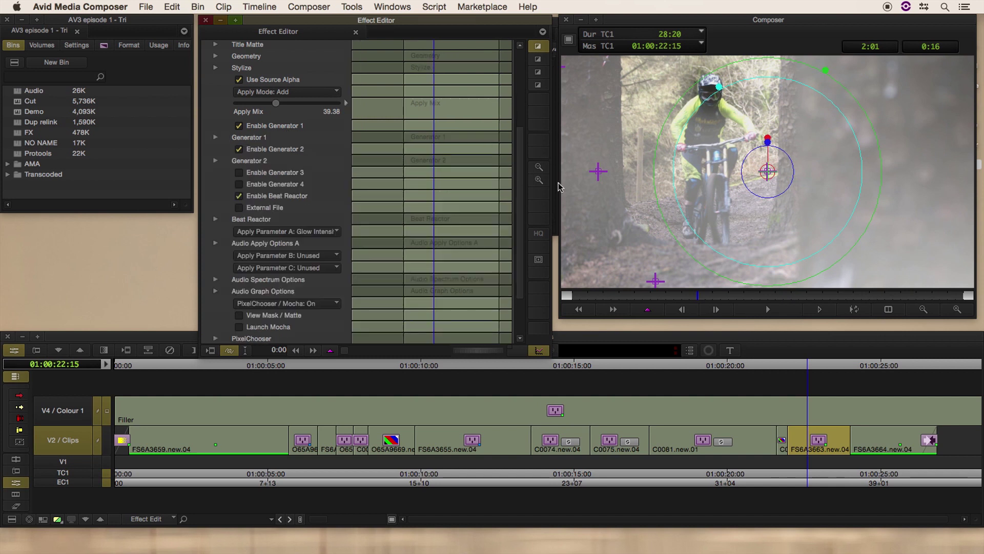
drag(522, 205, 530, 82)
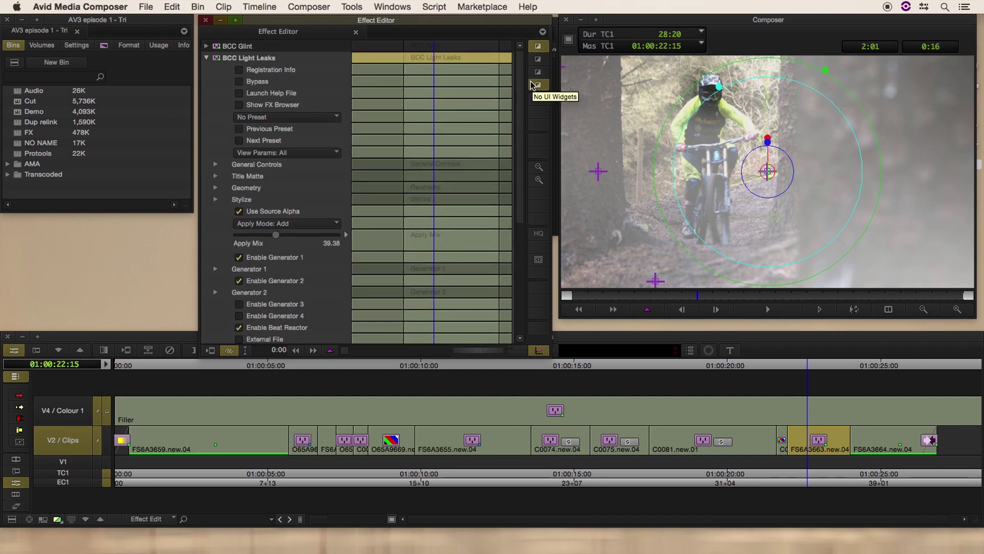
Step: Preview the DoubleTroubleBigLeak and FastFlickerWhiteGlow presets for BCC Light Leaks against the original shot, and leave the FX Browser without applying any
click(234, 105)
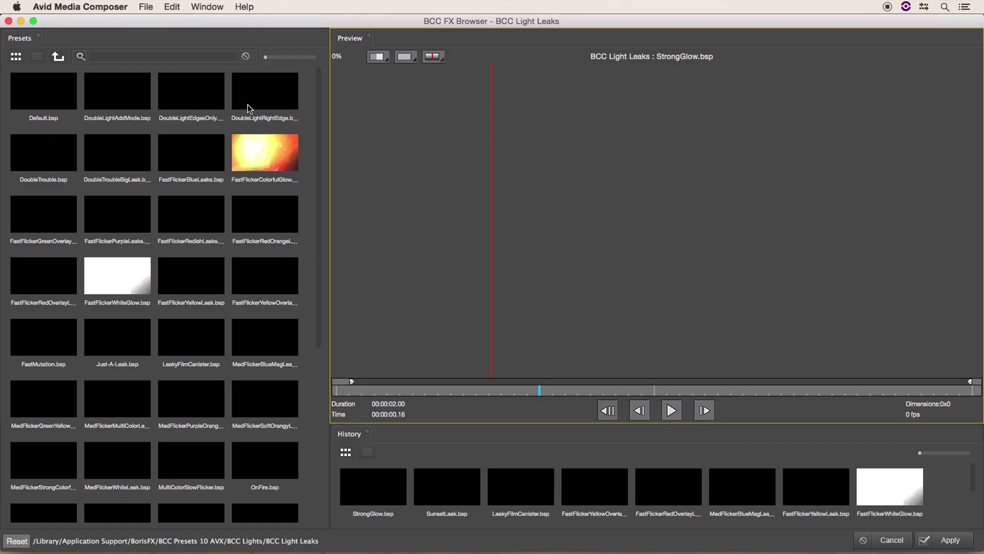
click(191, 153)
click(128, 152)
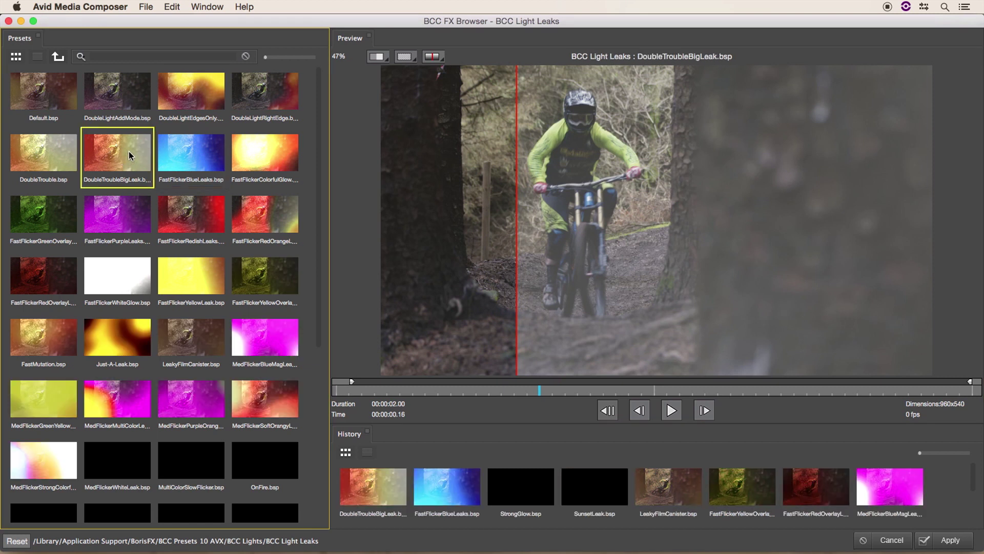
click(147, 278)
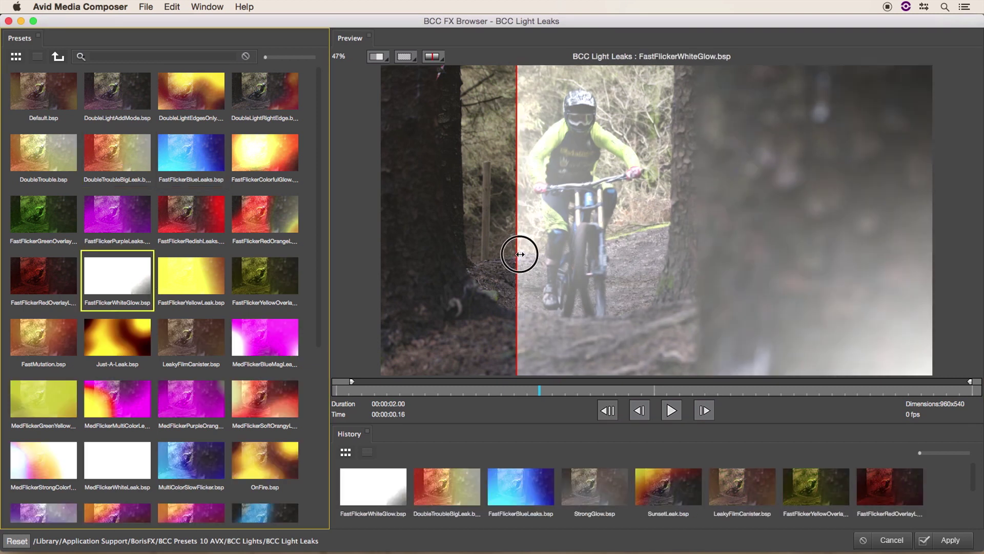
drag(521, 248, 608, 241)
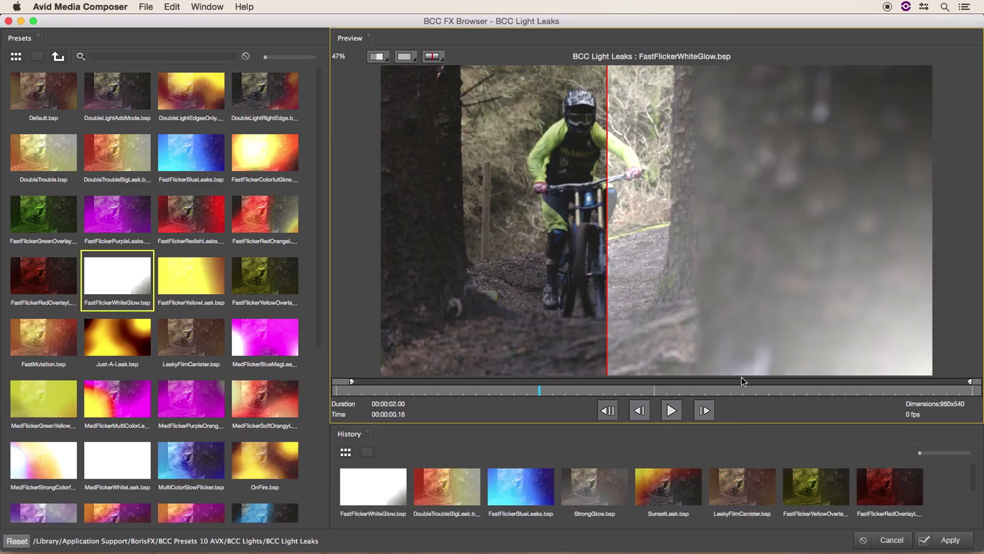
click(865, 543)
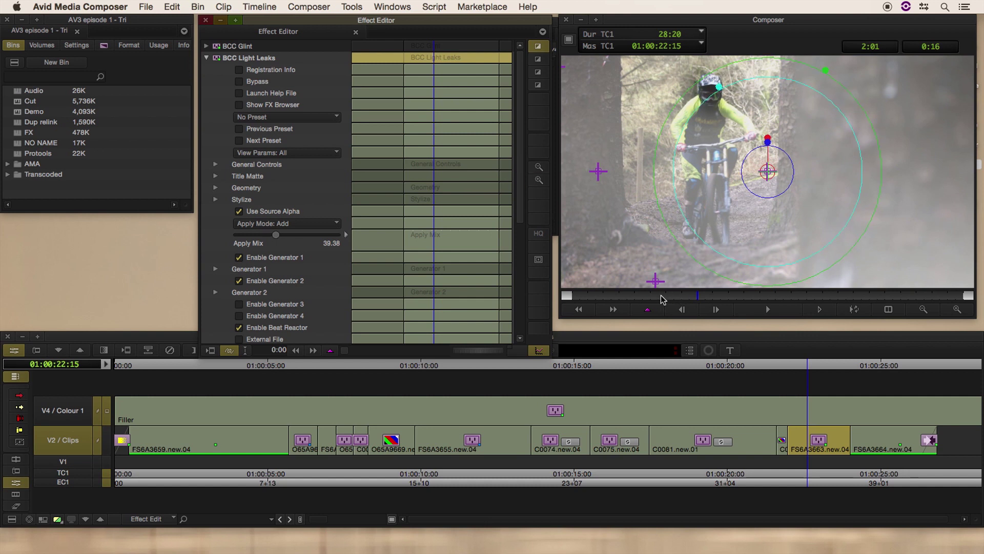
Step: Play and scrub FS6A3663.new.04 between about 01:00:22:07 and 01:00:23:06 to check the flicker around the rider, and park at 01:00:22:17
click(637, 296)
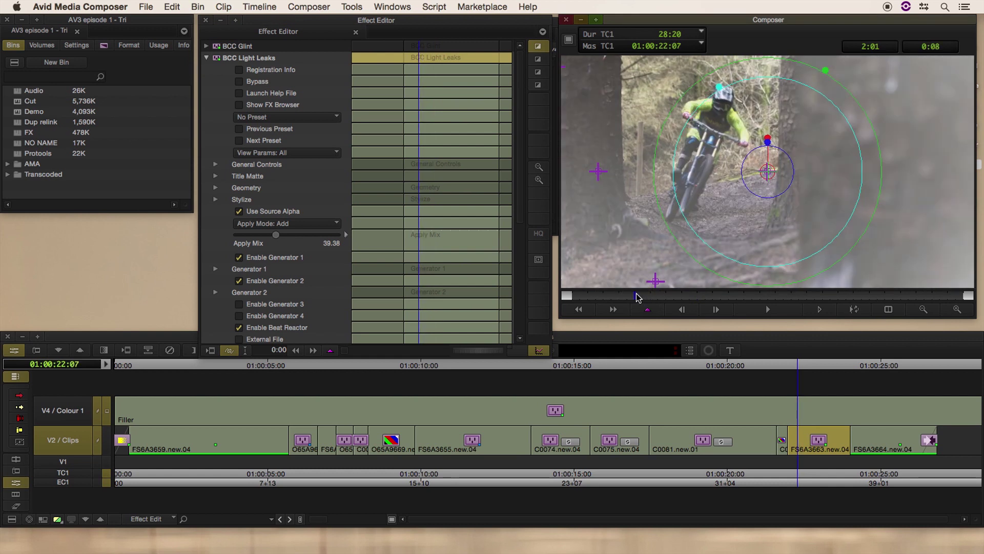
key(space)
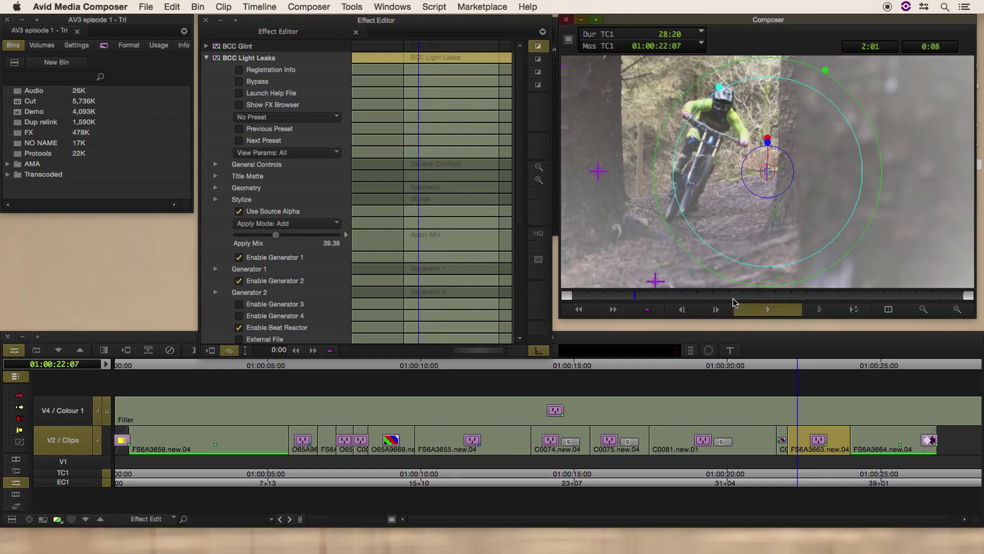
key(space)
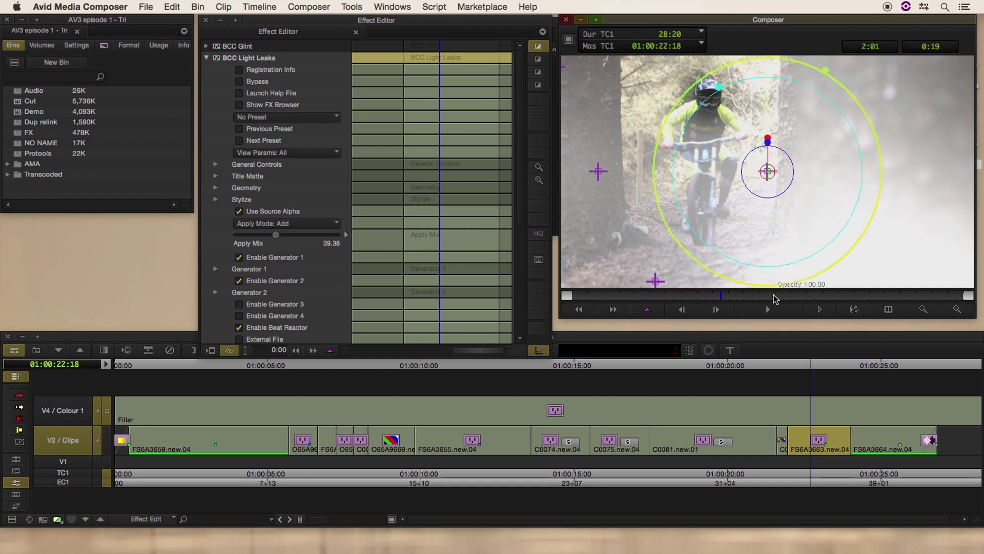
click(821, 298)
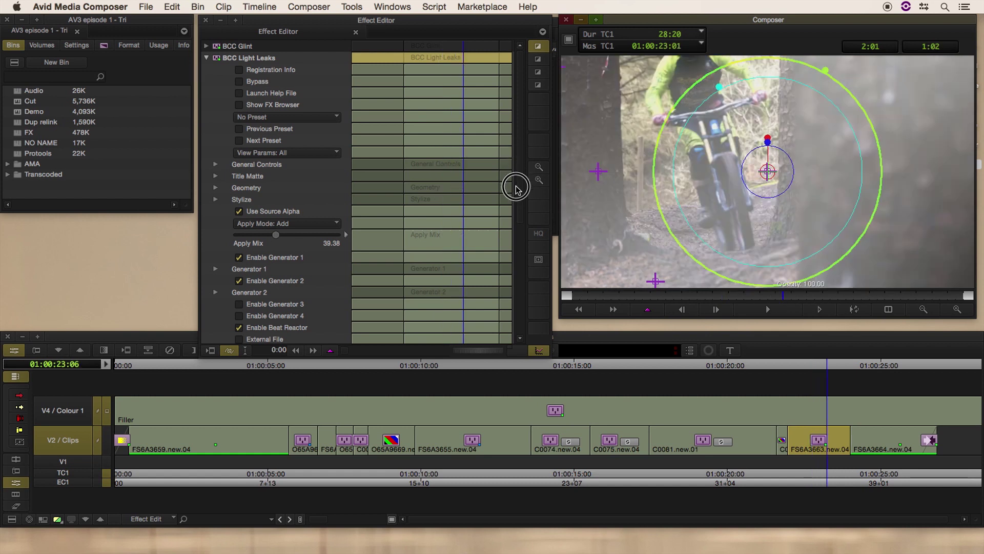
scroll(516, 189, down, 3)
click(713, 296)
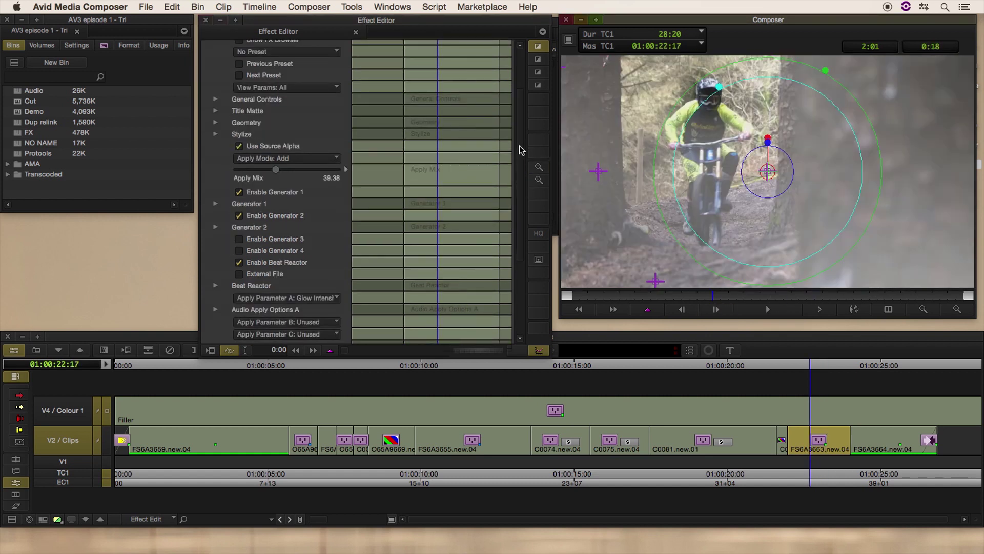
Step: Display the mask of the BCC Light Leaks effect and expand its PixelChooser Mask / Mocha parameters
drag(522, 145, 509, 246)
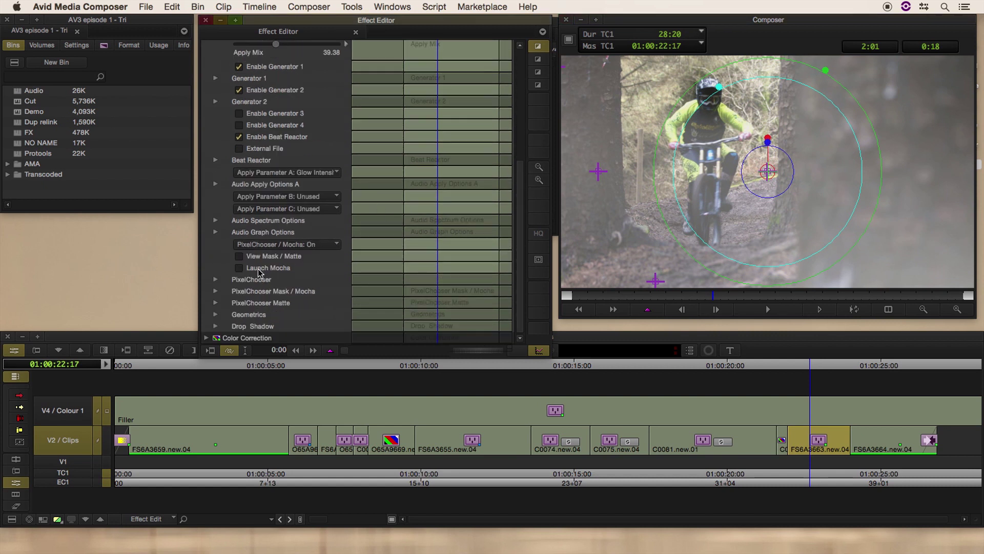
click(238, 256)
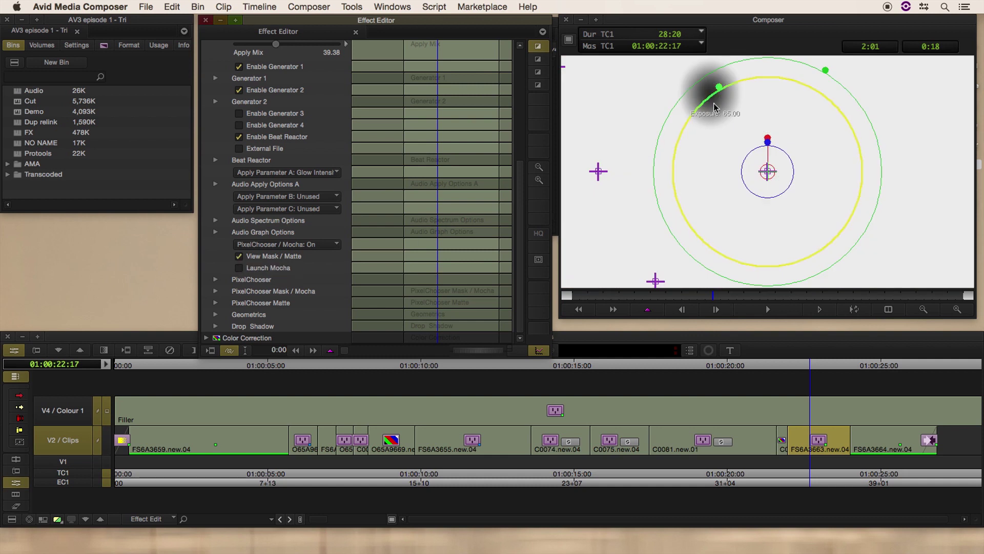
click(216, 291)
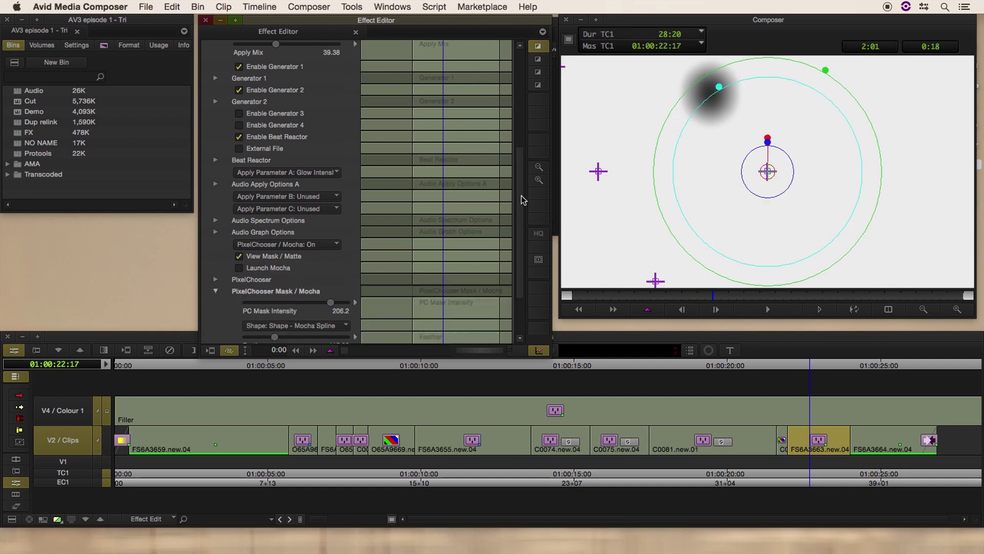
scroll(512, 236, down, 3)
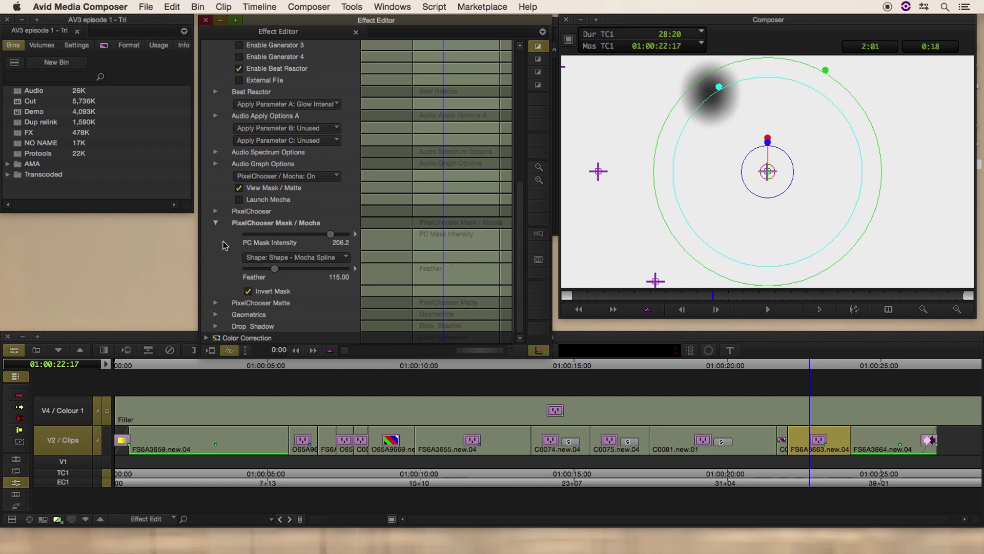
Step: Try Feather values of 165 and 110 on the PixelChooser mask, undo the change, and hide the mask view
click(286, 269)
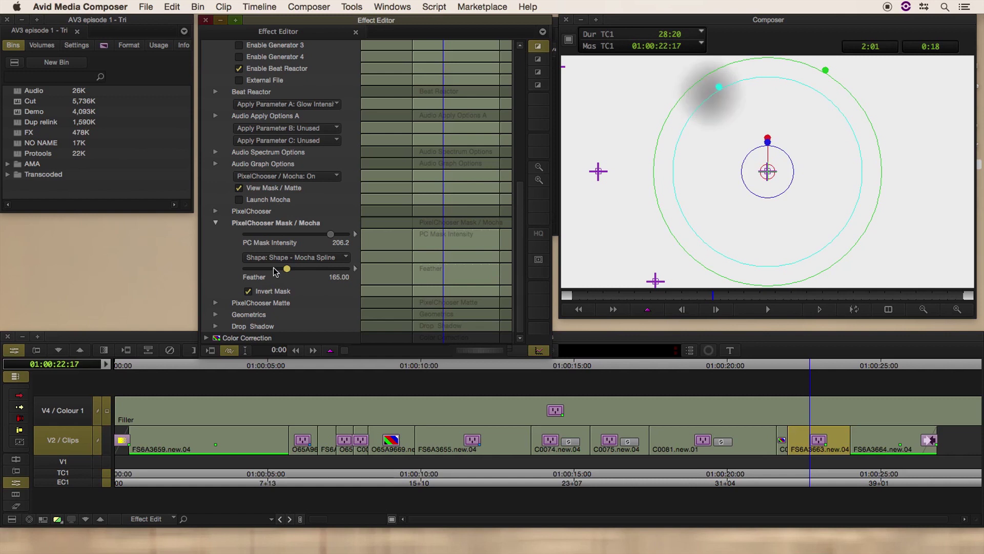
click(274, 269)
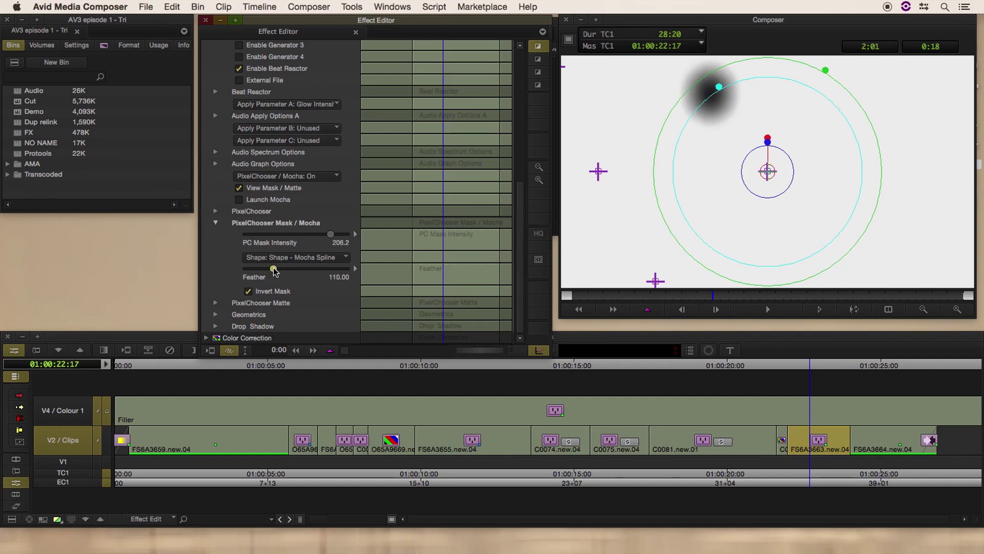
key(super+z)
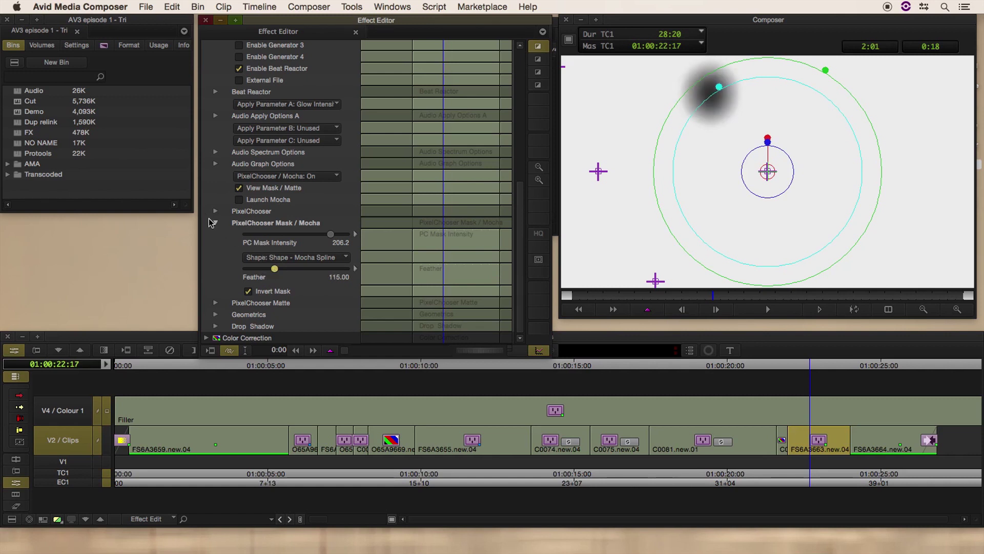
click(215, 222)
click(239, 188)
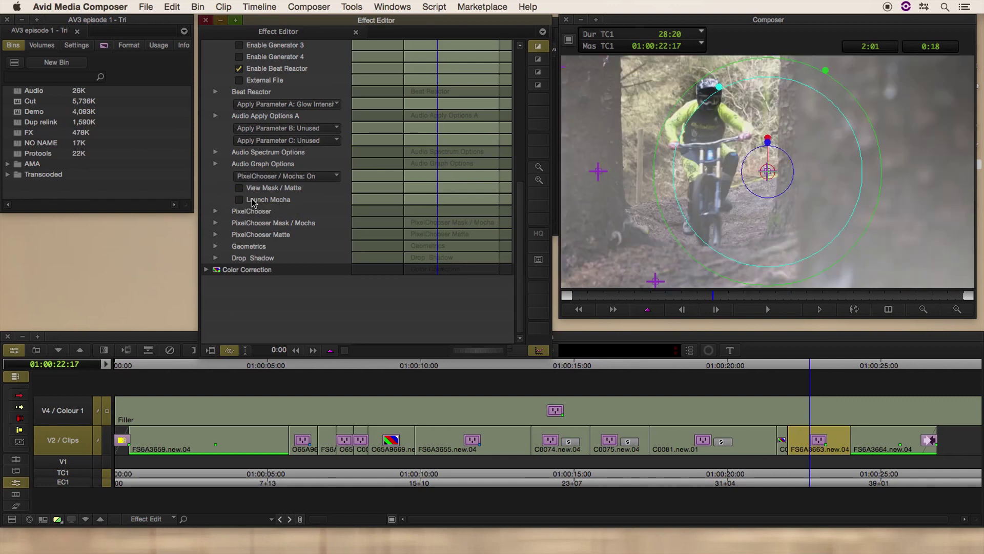
Step: Launch Mocha for the Light Leaks mask, select the Head layer and play through the clip to examine its tracked shape
click(256, 201)
click(631, 219)
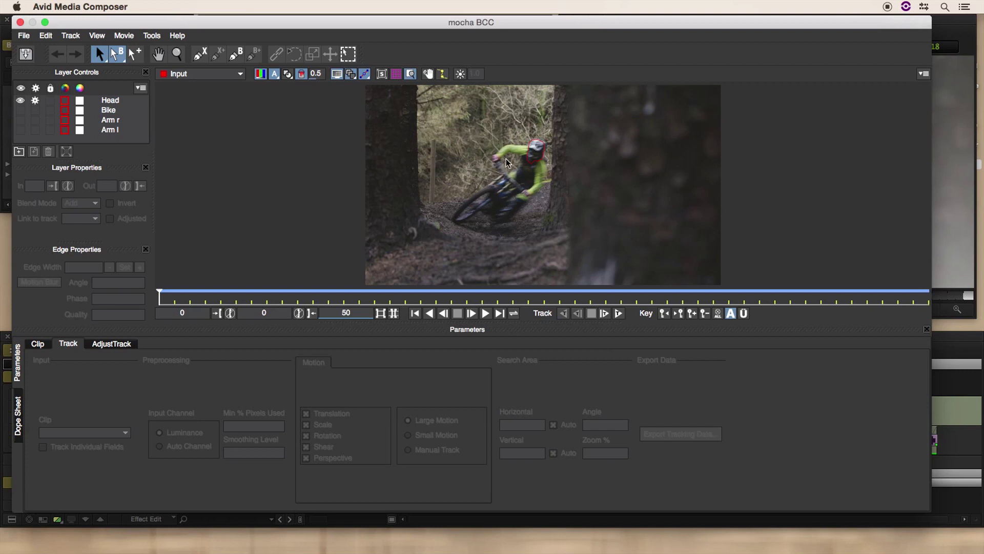
click(115, 106)
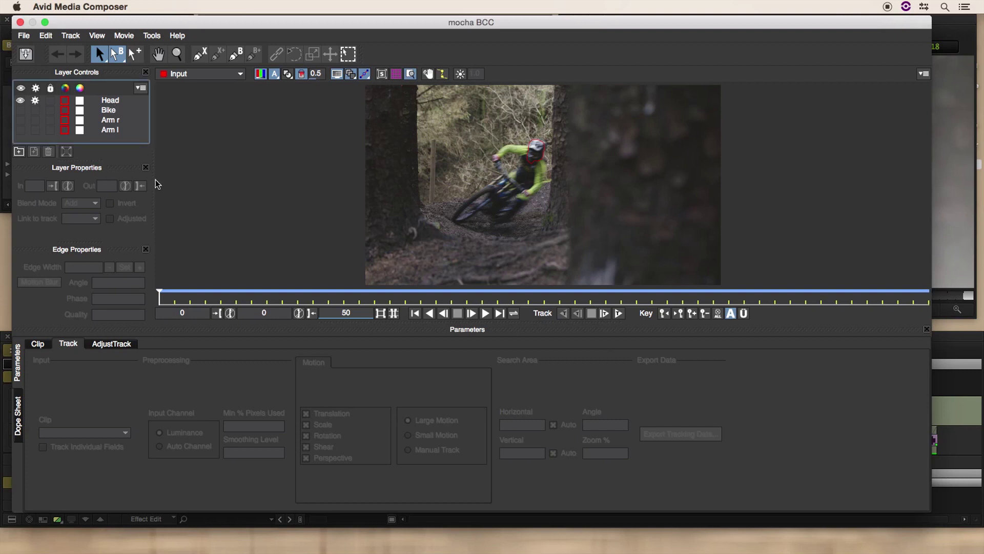
click(113, 101)
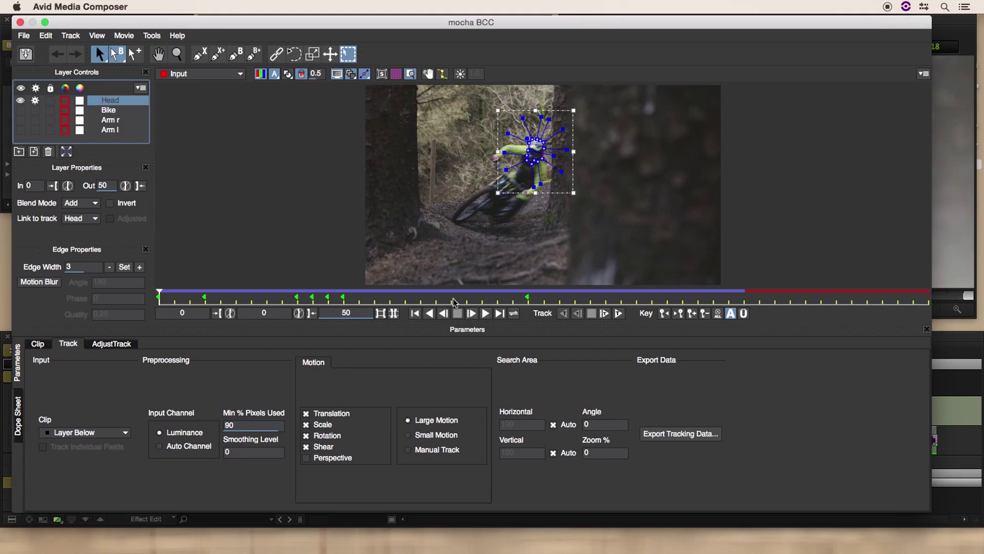
key(shift+c)
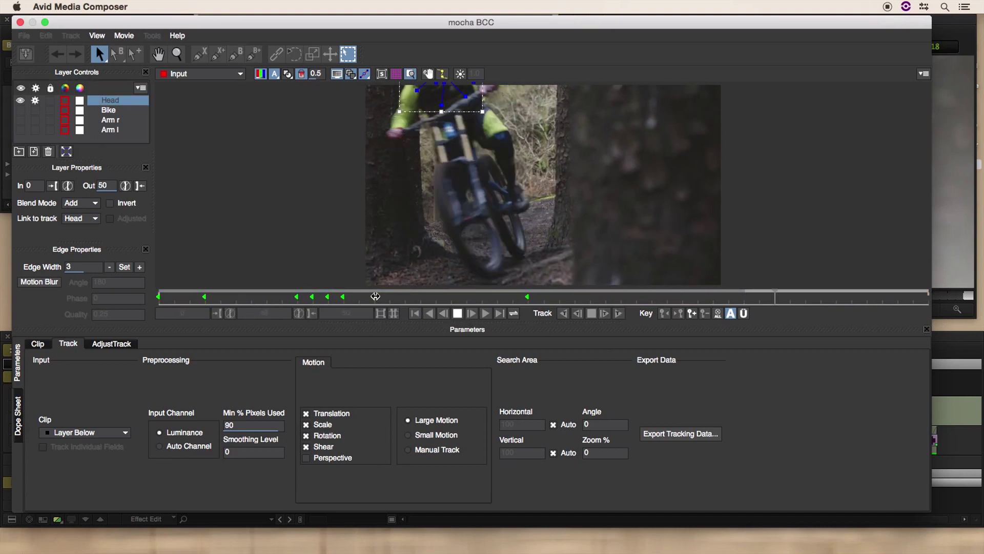
click(250, 300)
Step: Try tracking the Head layer forwards and backwards from about frame 6, play the shot back, and close Mocha discarding the changes
click(619, 313)
click(592, 313)
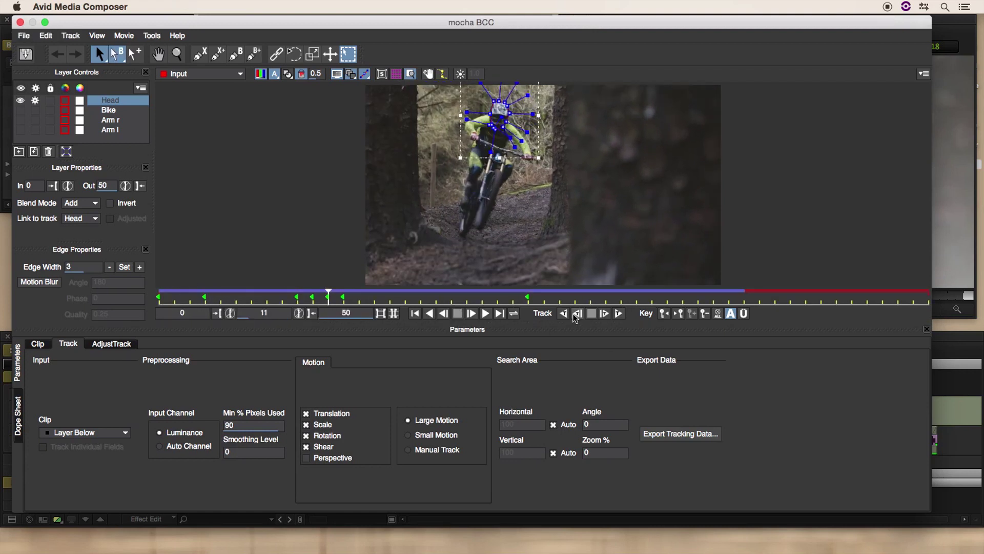
click(566, 313)
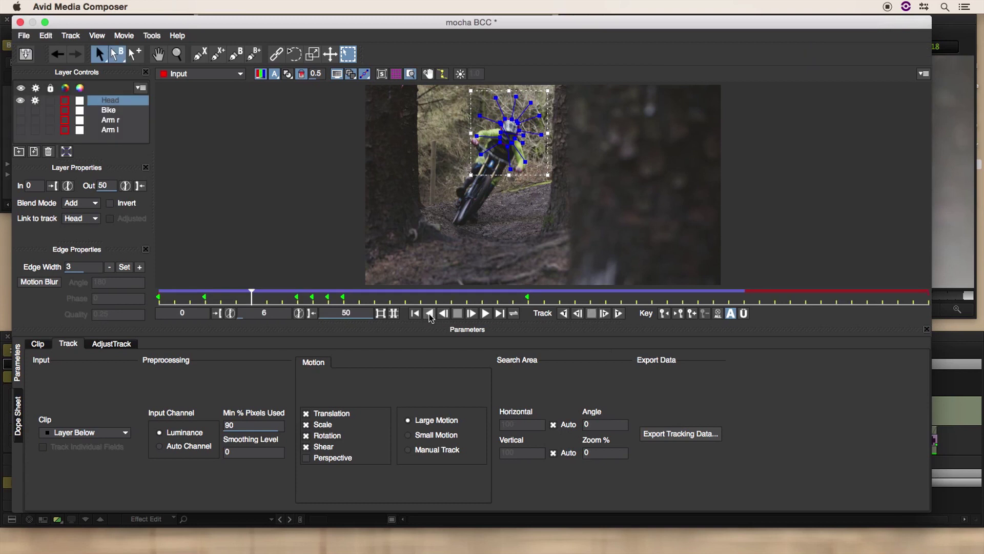
click(423, 312)
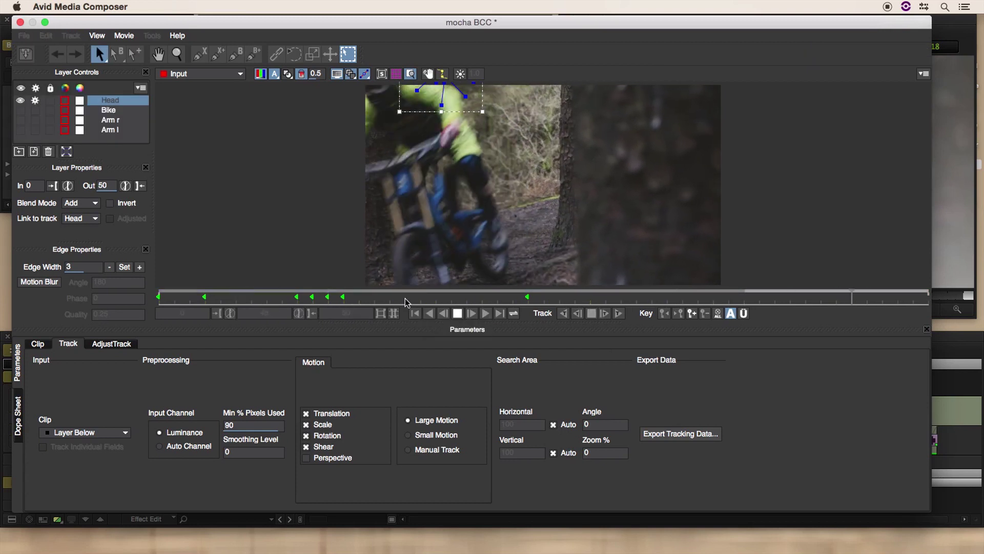
click(20, 22)
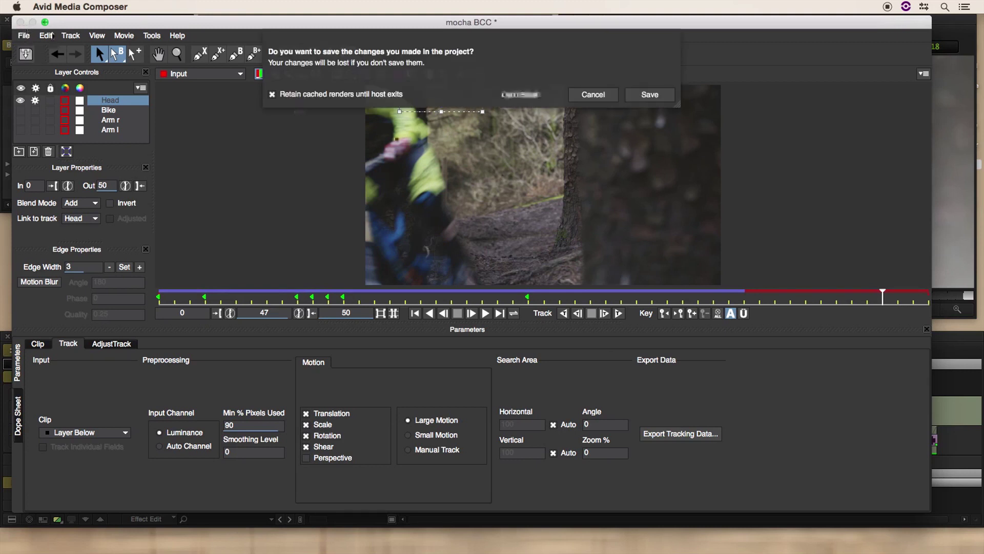
click(523, 97)
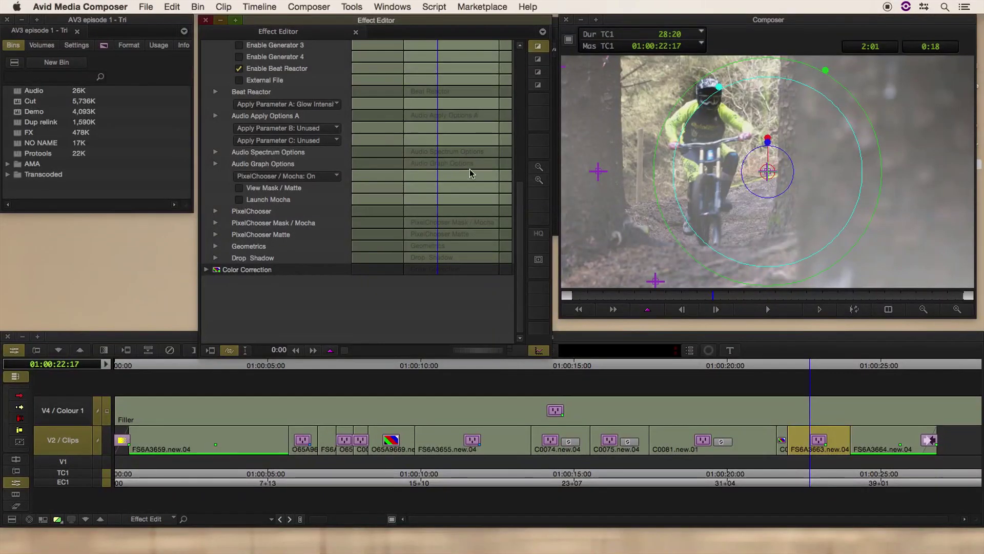
Step: Open the Beat Reactor's External File chooser to view the audio file this one.aif, and cancel without loading it
scroll(523, 193, up, 3)
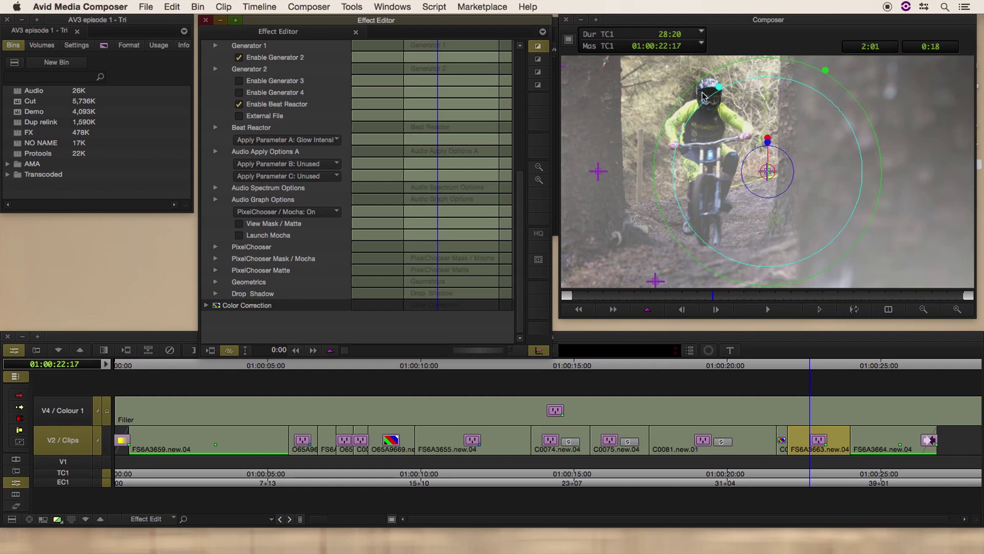
drag(520, 236, 522, 204)
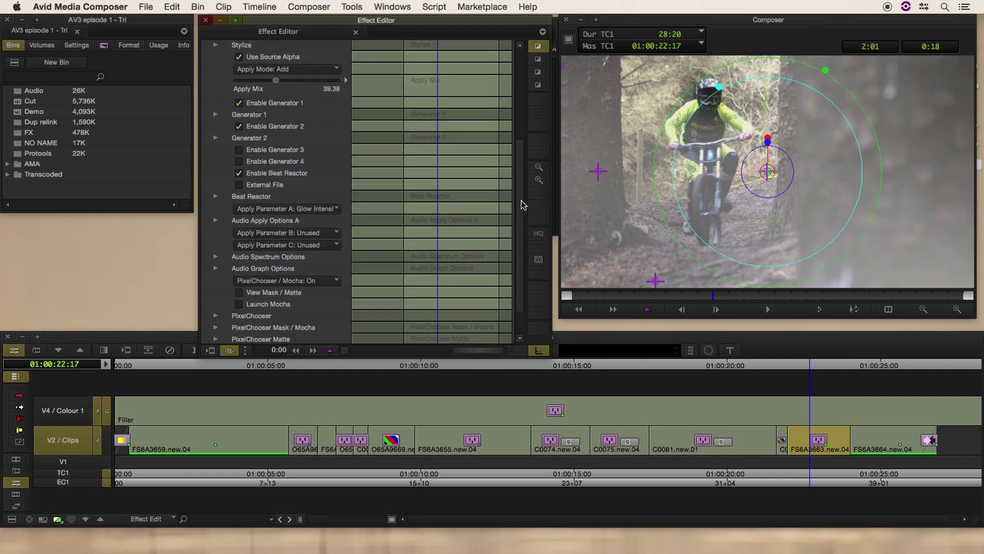
click(260, 186)
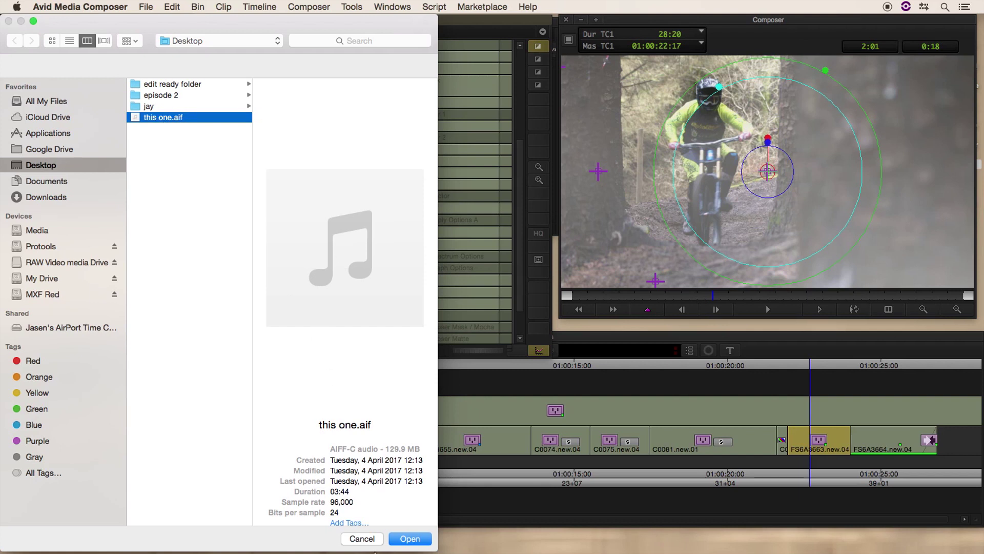
click(359, 538)
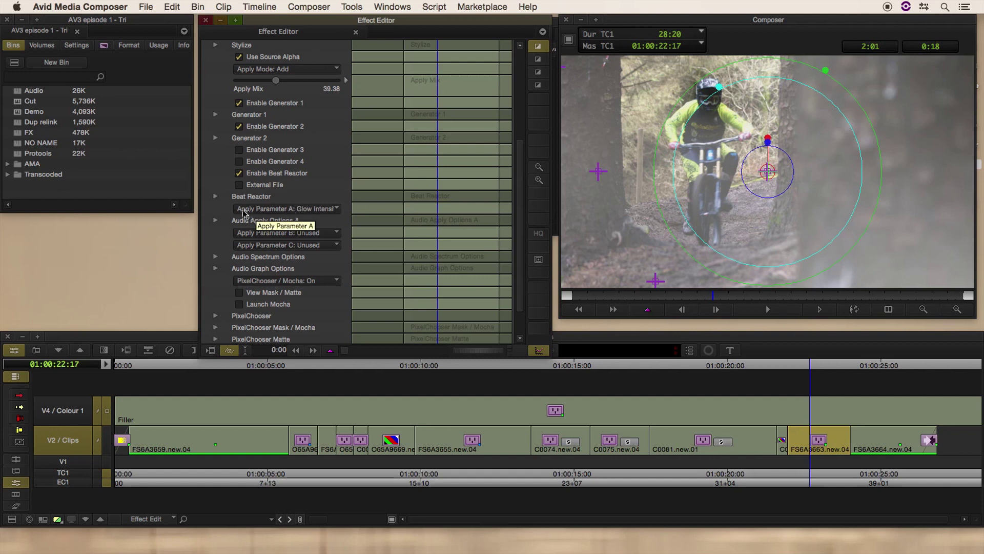
Step: Review the Beat Reactor's Apply Parameter A choices, keeping Glow Intensity, and expand Audio Graph Options to view the graph's opacity and corner parameters
click(316, 210)
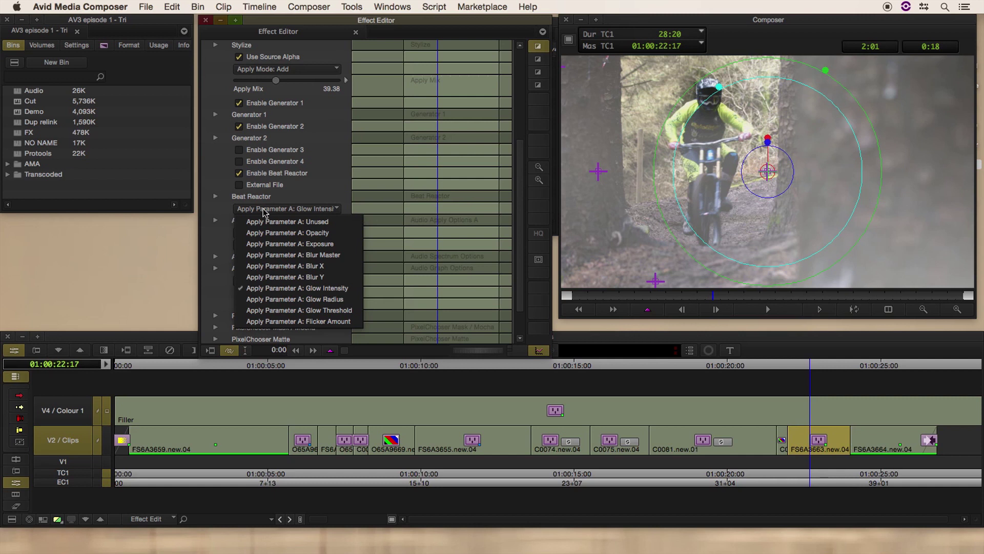
click(524, 205)
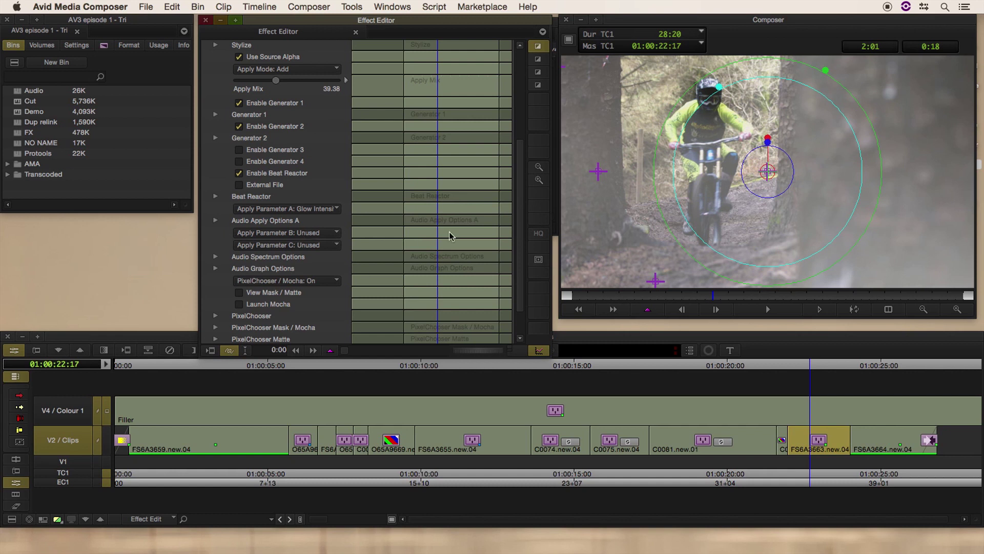
scroll(517, 211, down, 3)
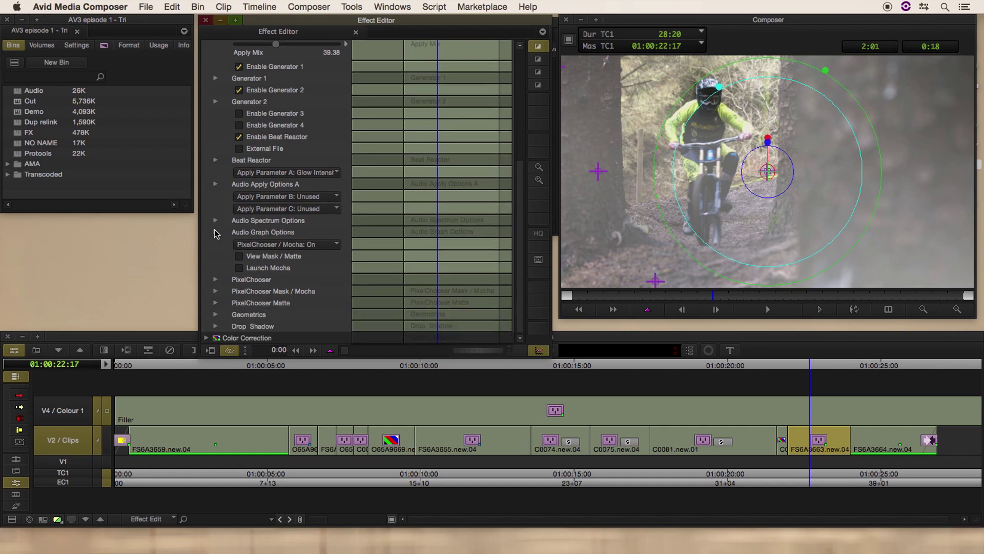
click(215, 232)
drag(517, 212, 520, 238)
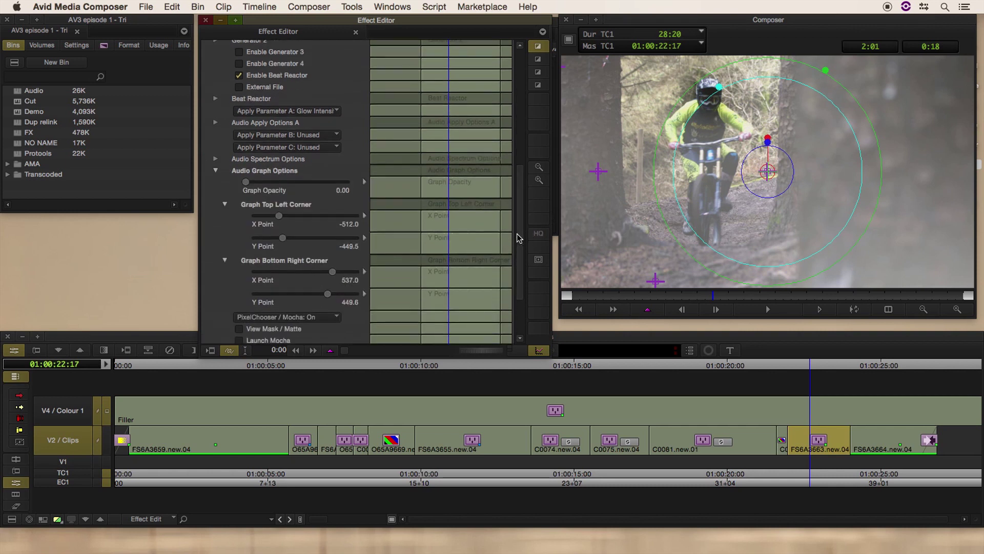
Step: Raise Light Leaks' Graph Opacity to 69.38 to view the audio graph, reset it to 0, and collapse Audio Graph Options
click(246, 182)
drag(246, 182, 315, 183)
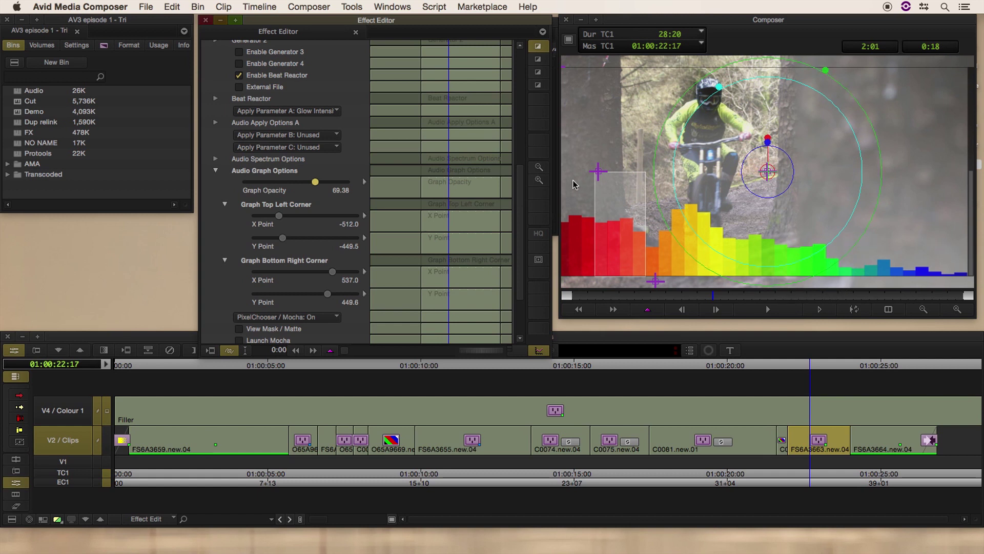
click(654, 281)
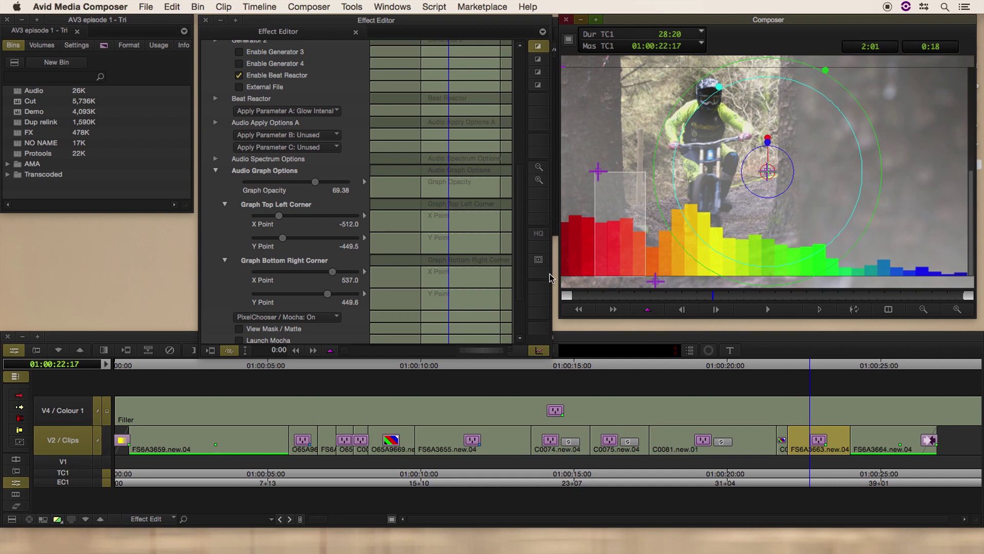
scroll(468, 228, up, 1)
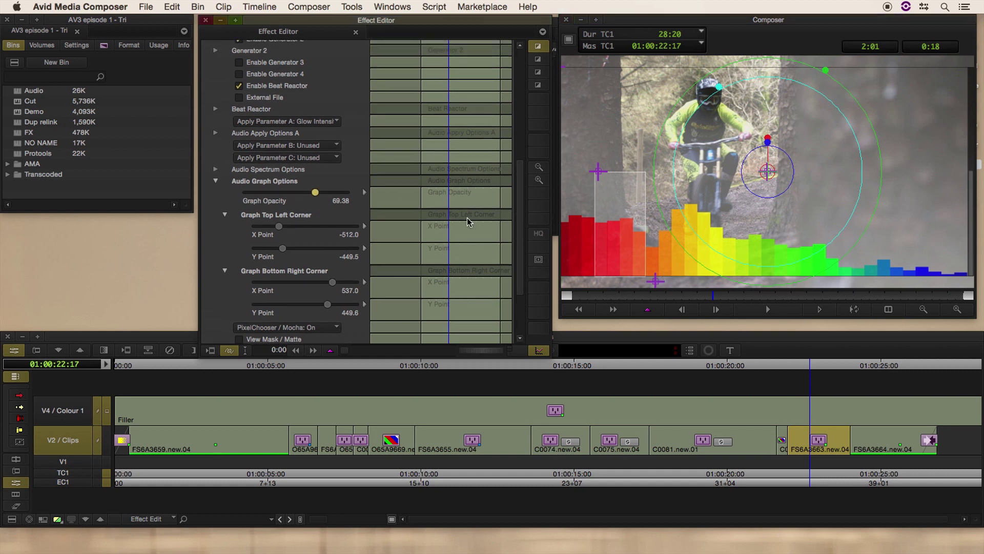
drag(318, 195, 239, 193)
click(215, 181)
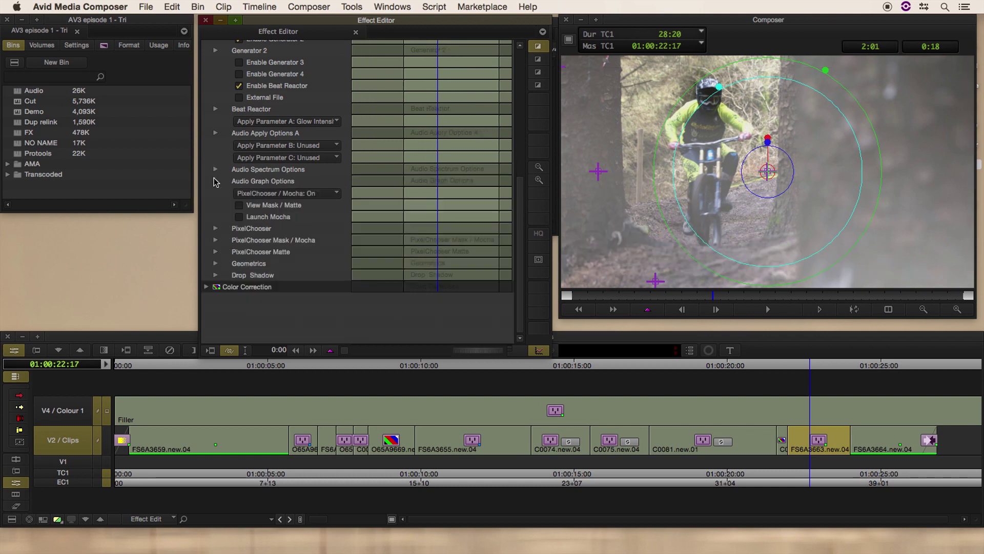
Step: Collapse the BCC Light Leaks parameters, expand BCC Glint, and disable its Bypass option
scroll(521, 213, up, 15)
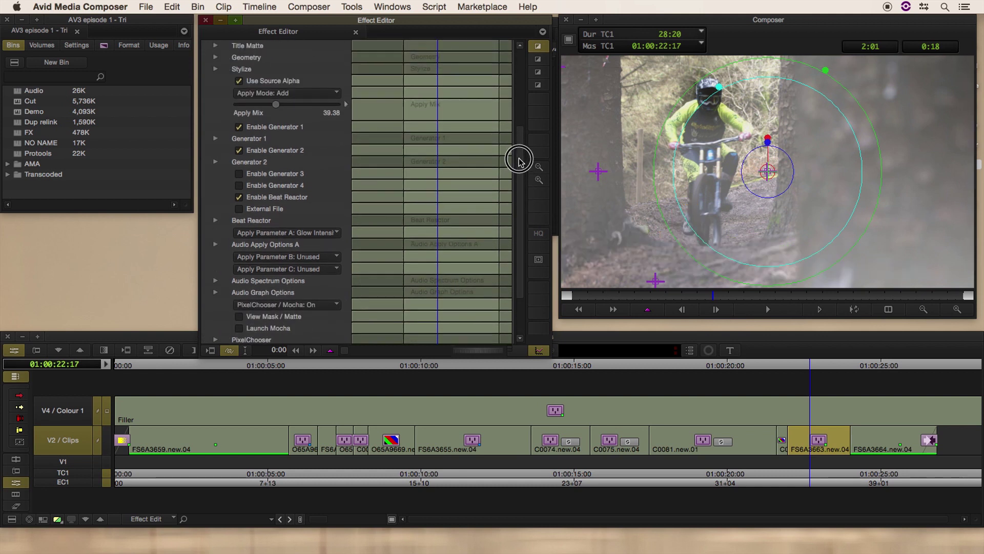
scroll(523, 165, up, 5)
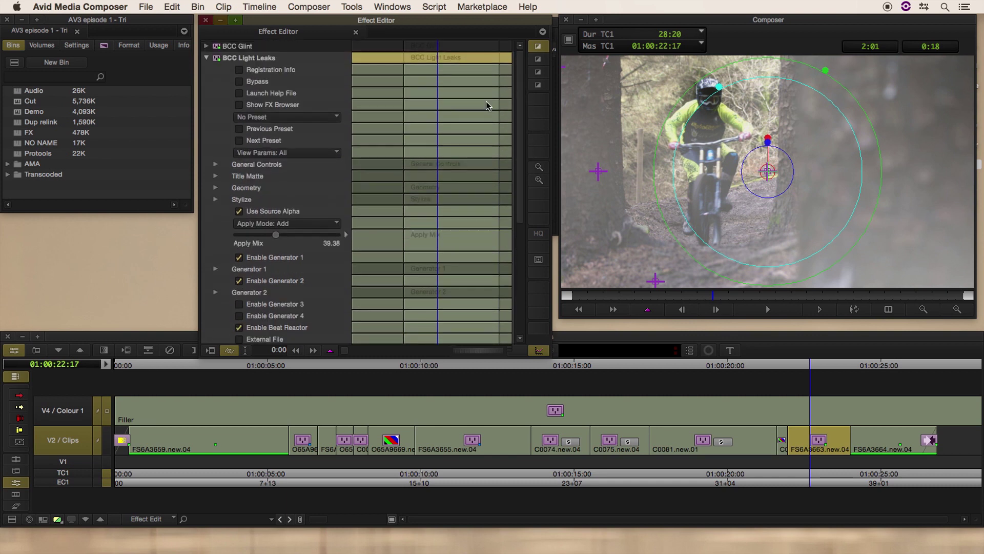
click(206, 60)
click(206, 46)
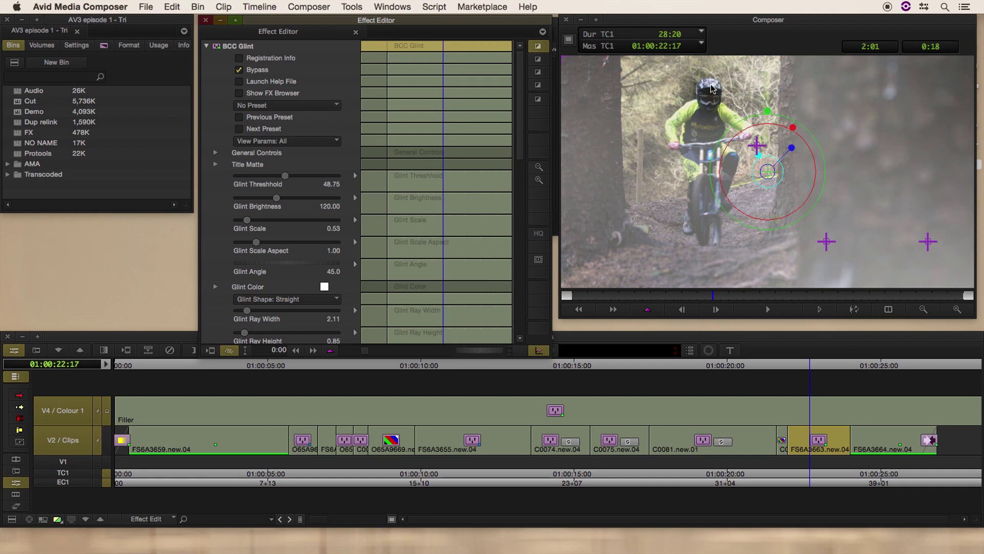
click(245, 70)
click(245, 69)
click(240, 70)
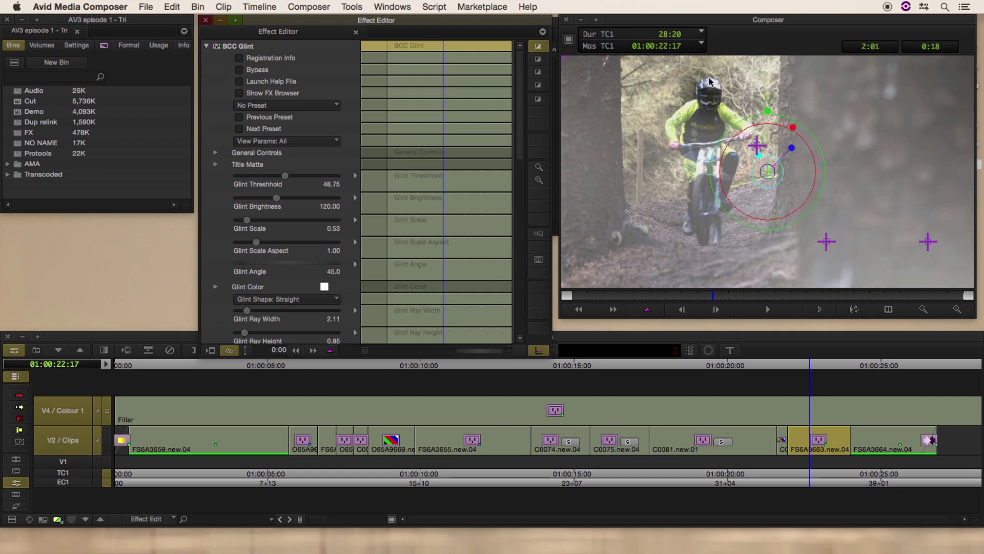
Step: Launch Mocha from BCC Glint at proxy resolution and check the mask shapes at frames 10 and 5
click(520, 77)
drag(520, 77, 495, 201)
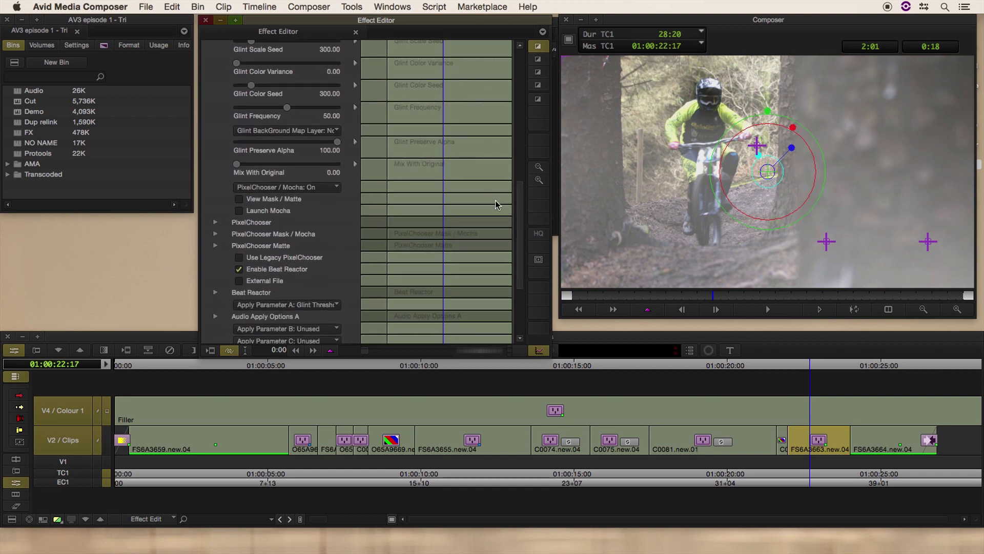
click(238, 207)
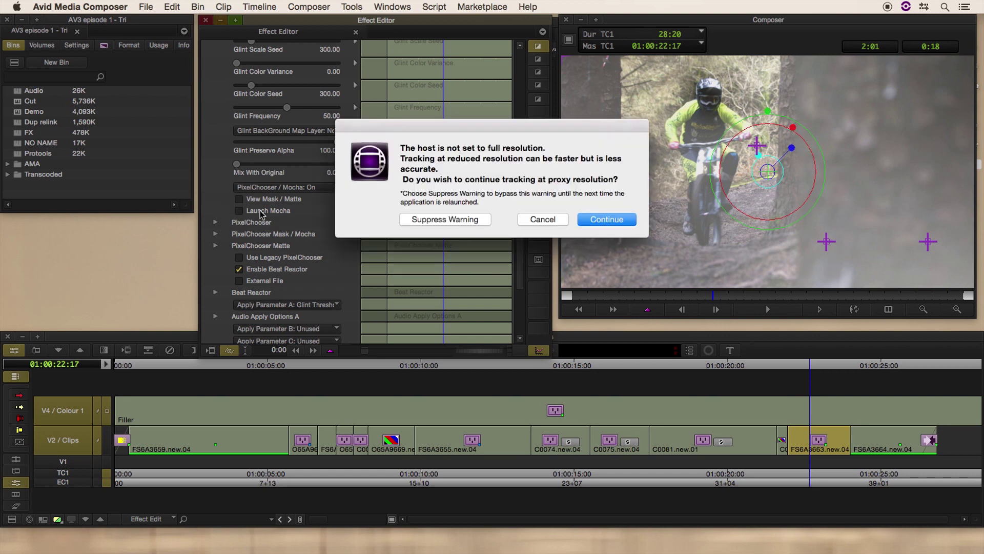
click(624, 221)
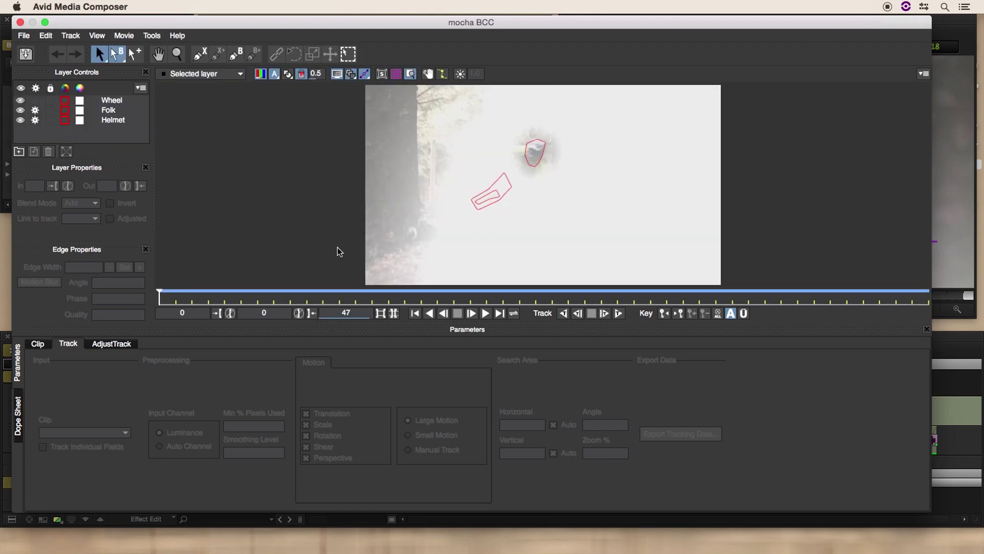
click(322, 298)
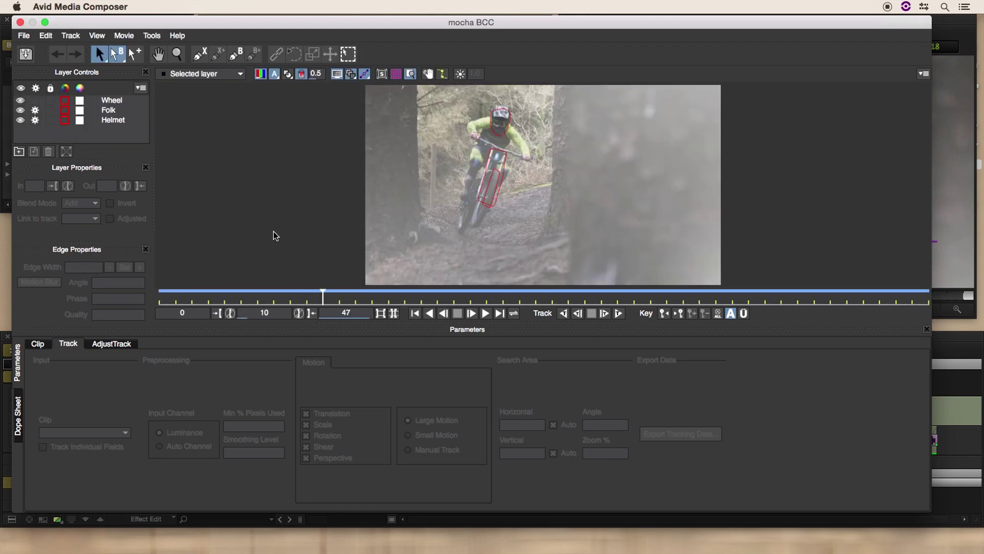
click(233, 299)
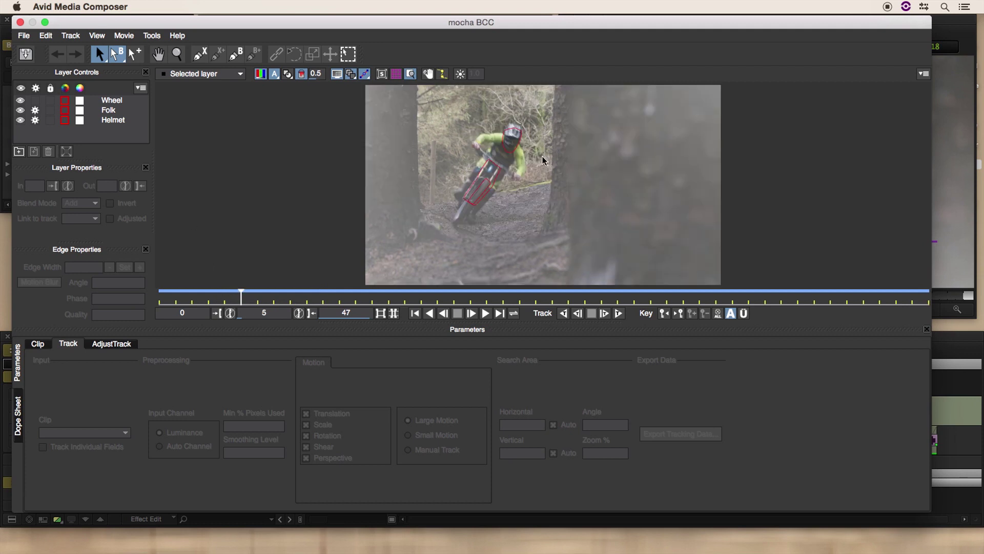
Step: Inspect the Helmet and Wheel layers' shapes in Mocha and close it without saving the changes
click(514, 131)
drag(513, 130, 506, 144)
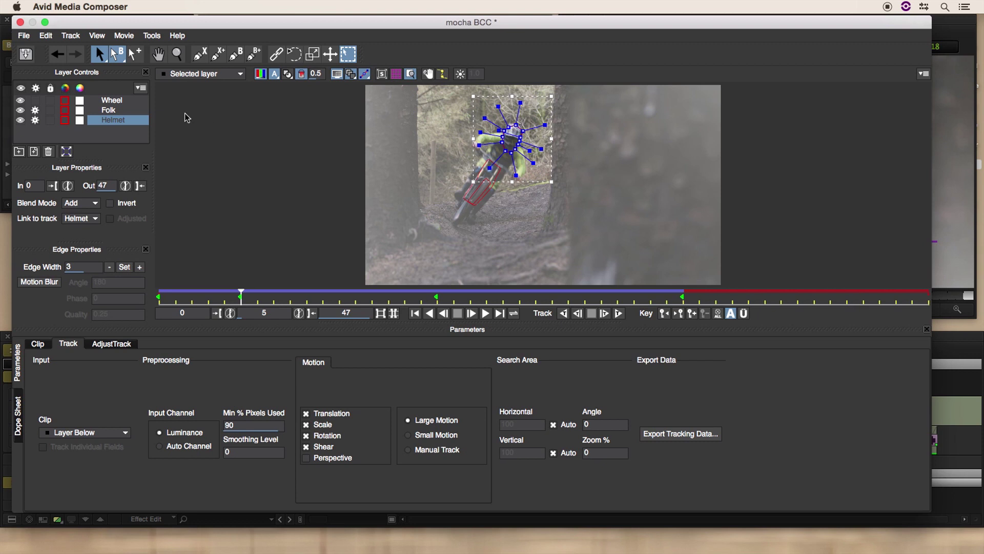
click(109, 101)
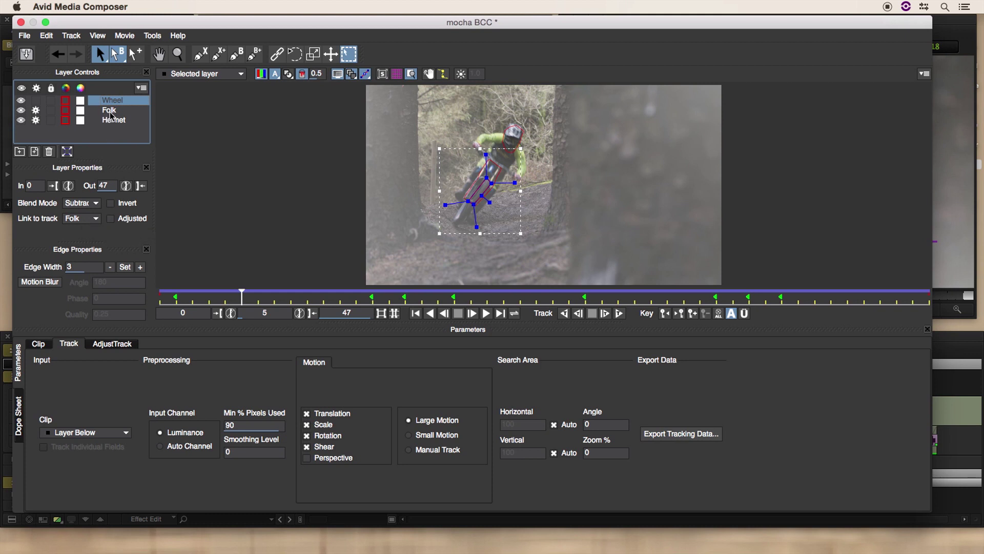
click(20, 23)
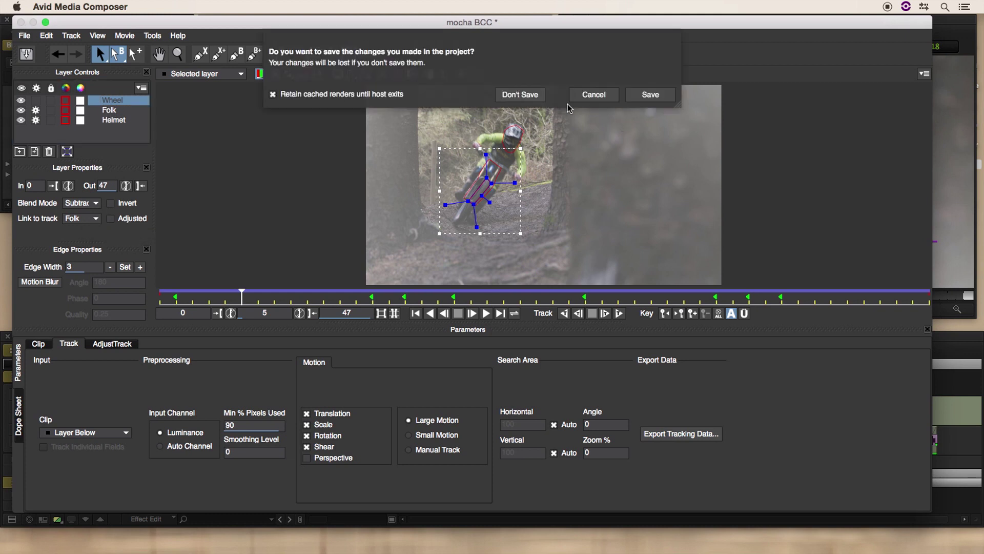
click(519, 94)
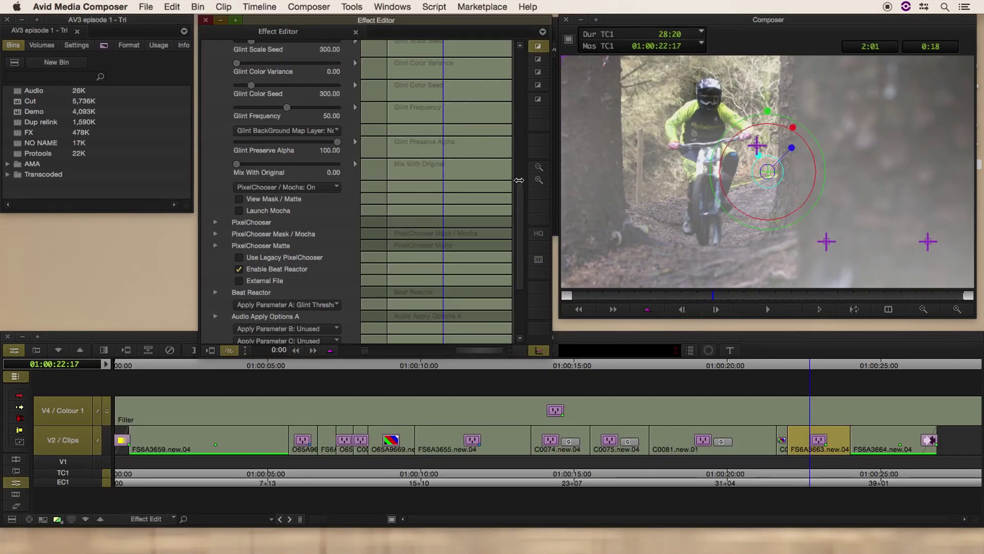
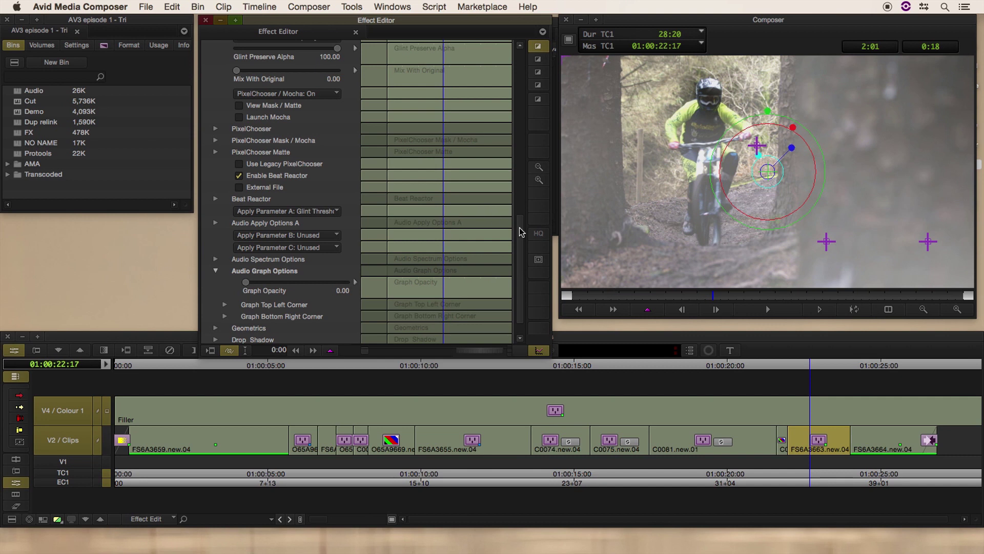
Step: Preview Glint's audio graph at 74.38 opacity, reset Graph Opacity to 0, and toggle Bypass on and off to compare the shot
drag(246, 256, 320, 257)
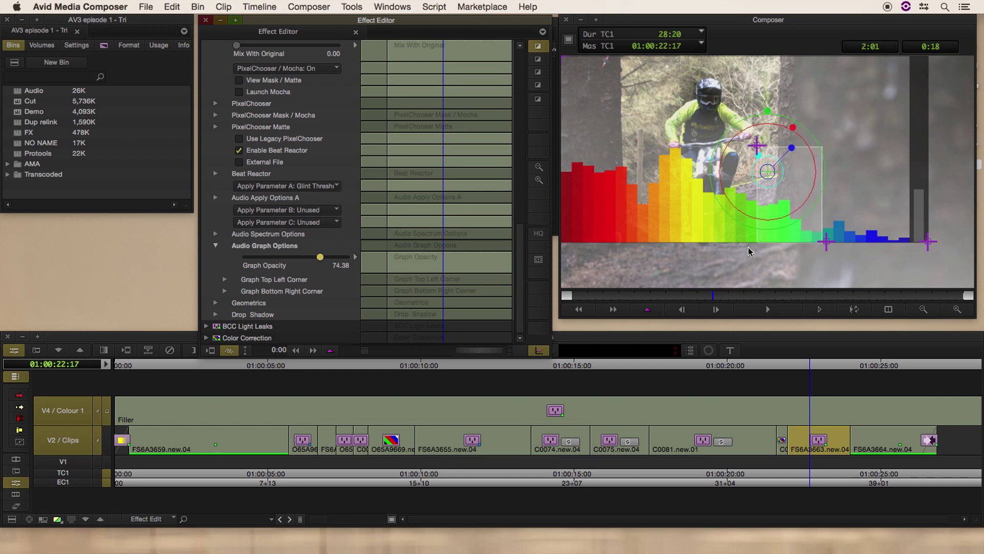
drag(262, 258, 246, 258)
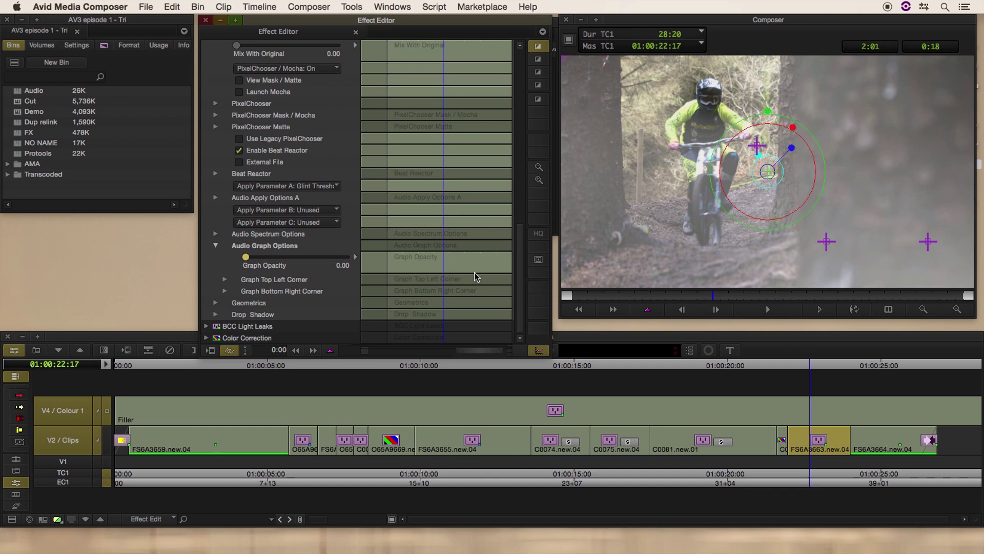
drag(523, 288, 286, 87)
click(239, 70)
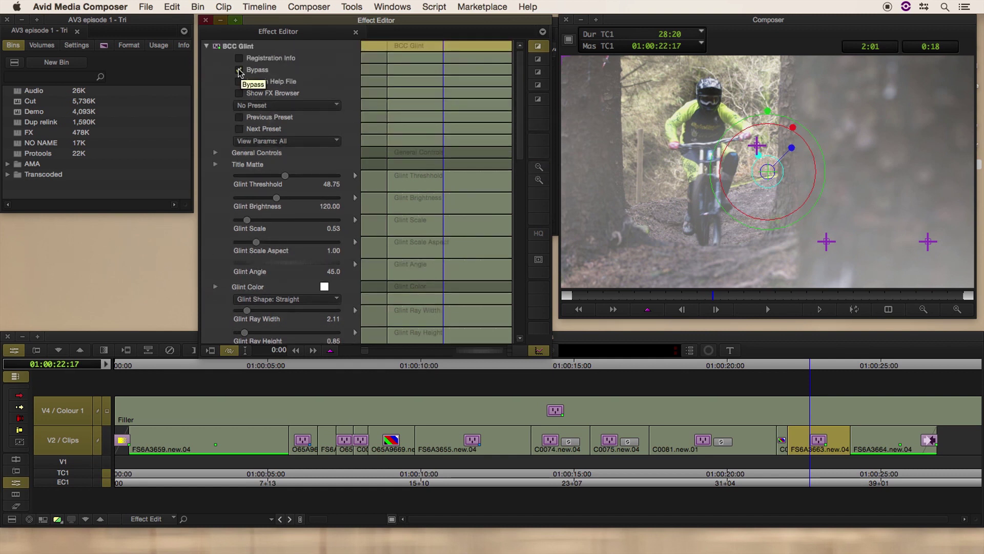
click(239, 70)
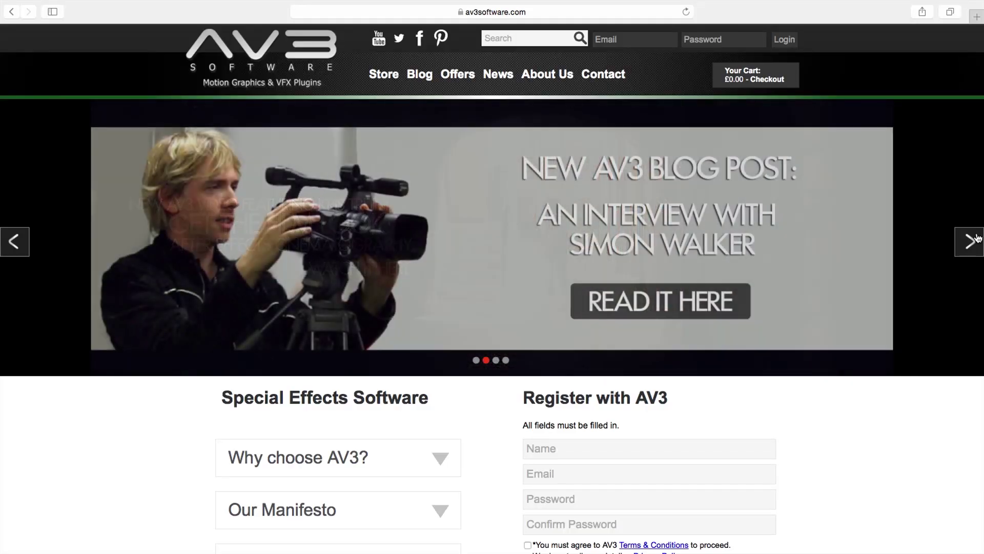
Step: Switch to the AV3 Software website in the browser, browse the homepage banners, and show the Store's plugin manufacturer list
click(977, 238)
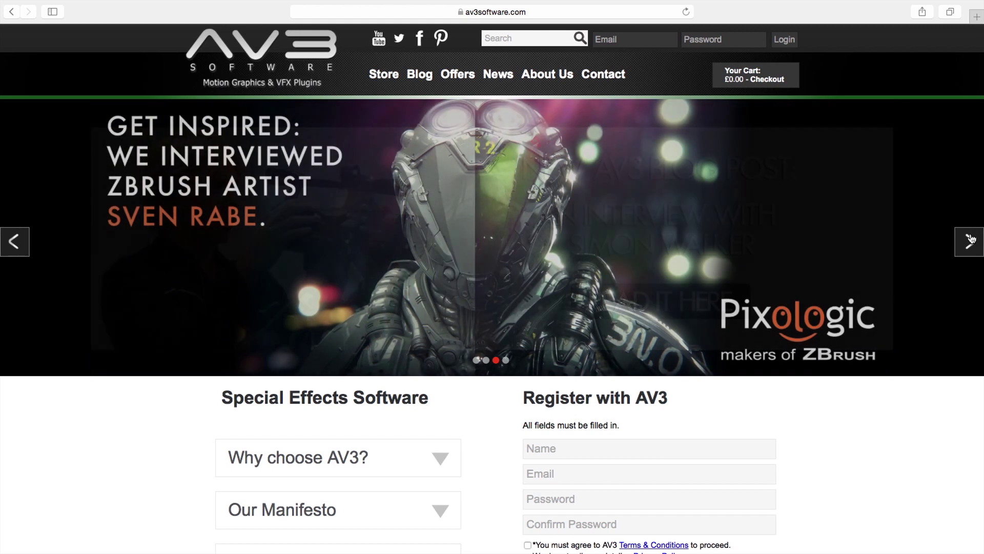
click(972, 239)
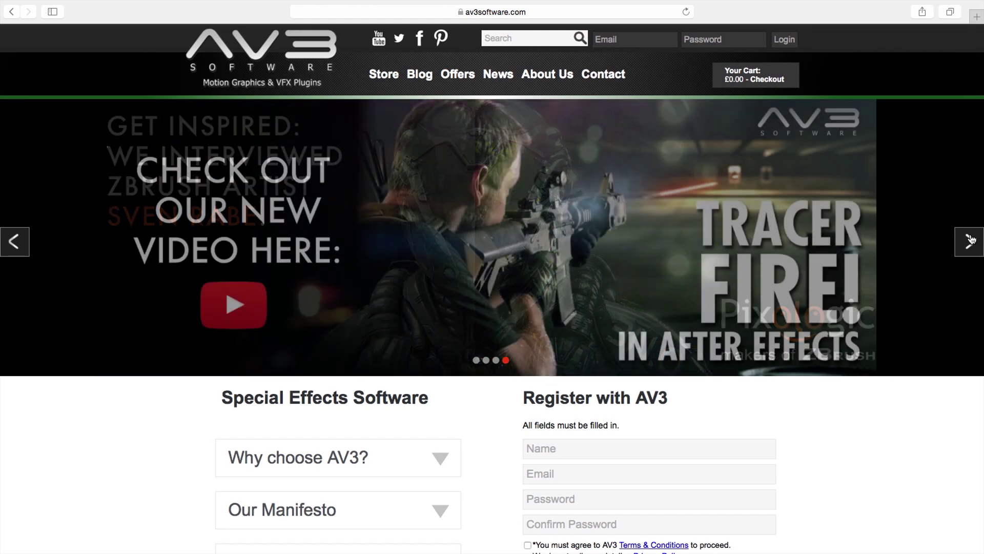
click(972, 240)
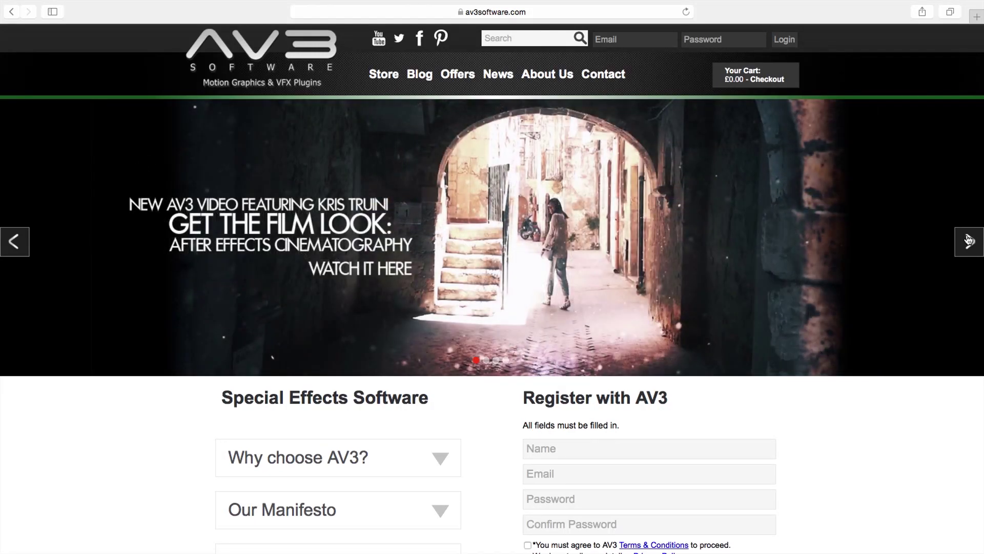
mouse_move(374, 81)
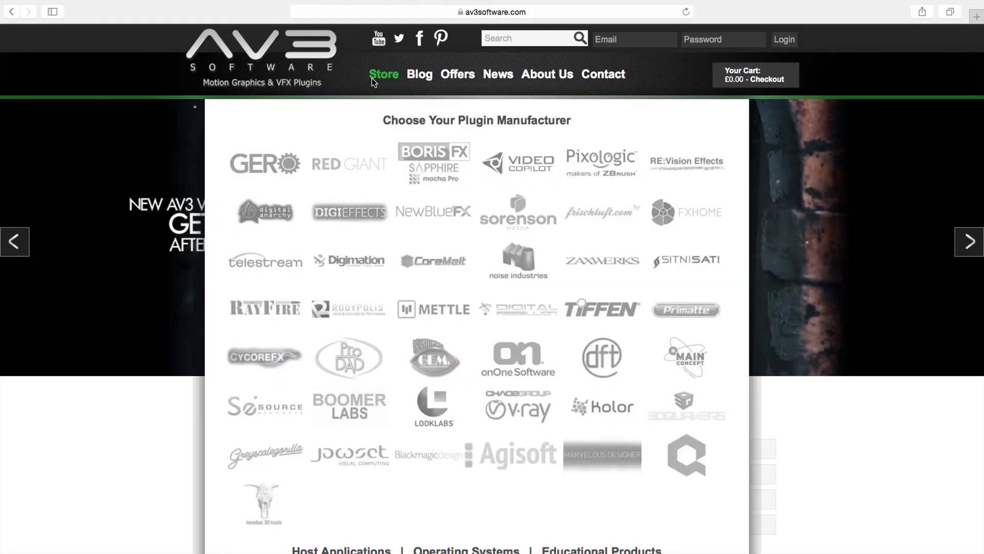